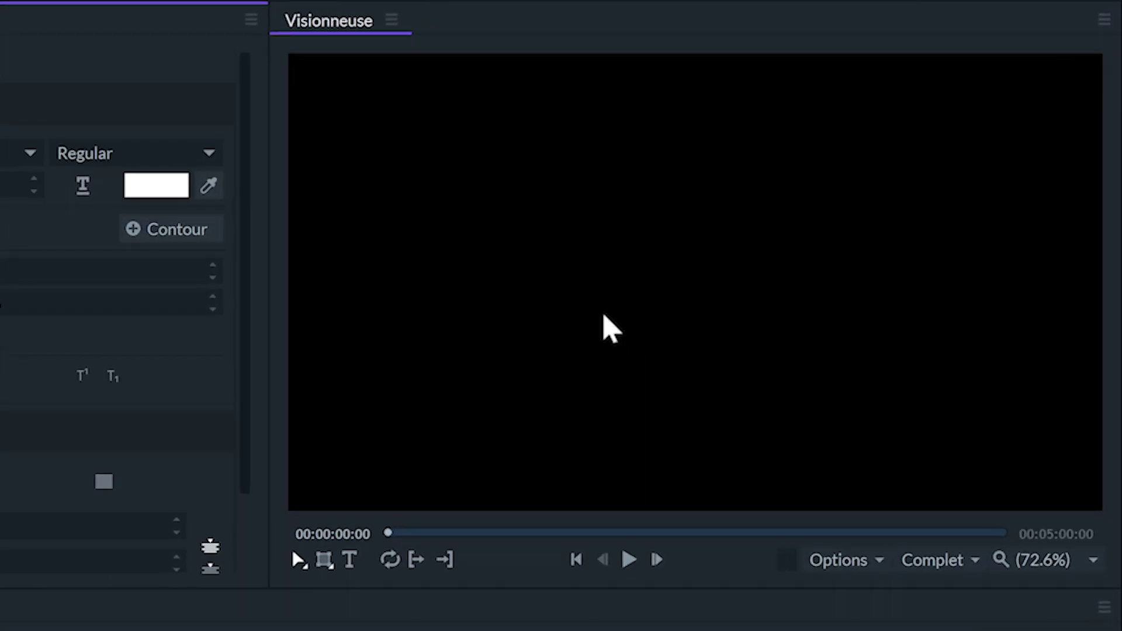
Add a point text reading "Titre Principal" near the upper-left corner of the frame with the Text tool.
click(351, 570)
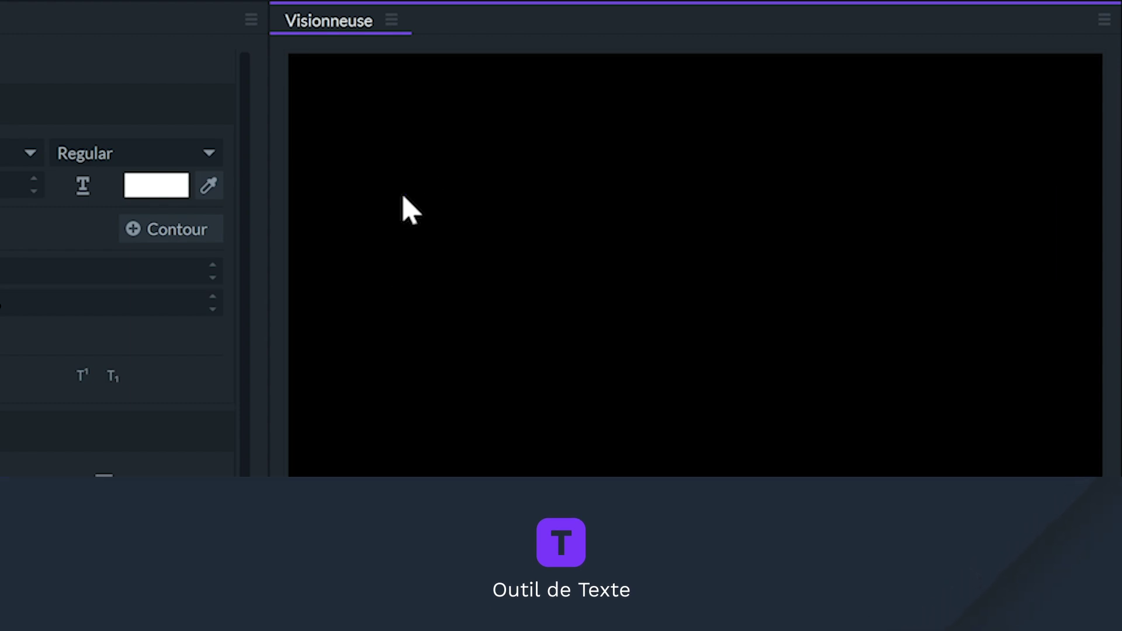
click(355, 114)
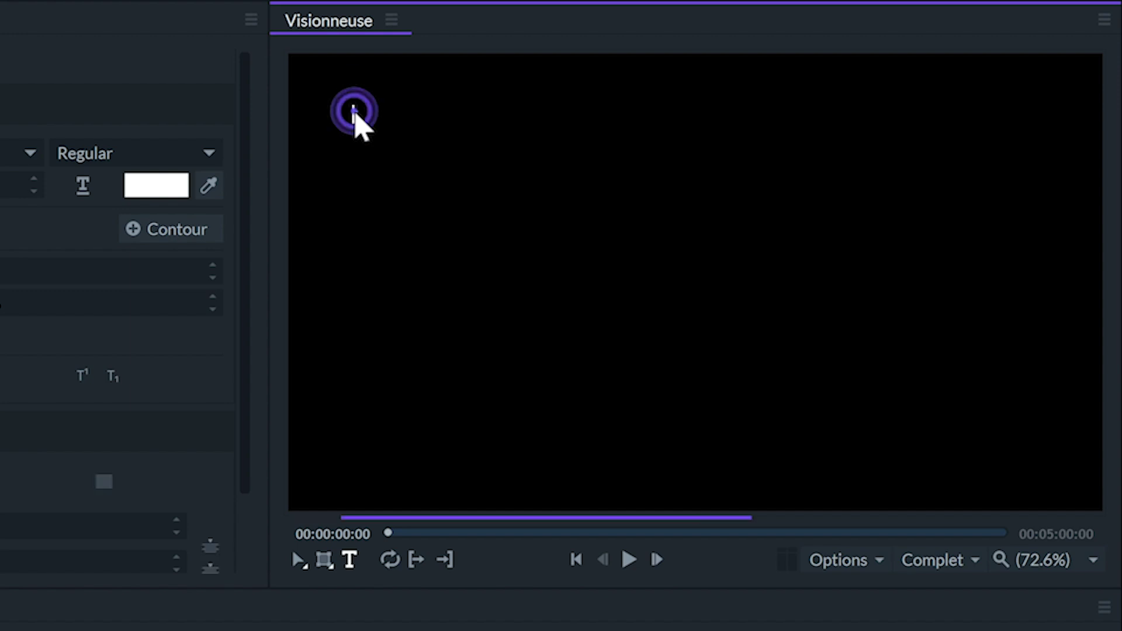
text(Titre Principal)
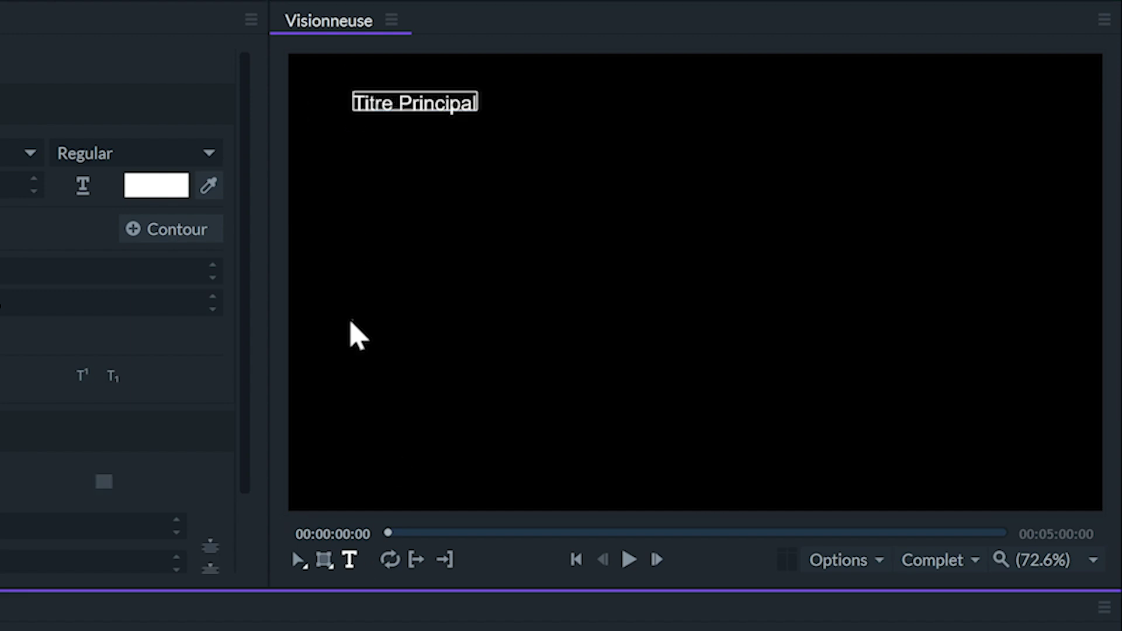
Draw a paragraph text box below the title, fill it with the Lorem ipsum text and enlarge it slightly.
drag(349, 234, 888, 444)
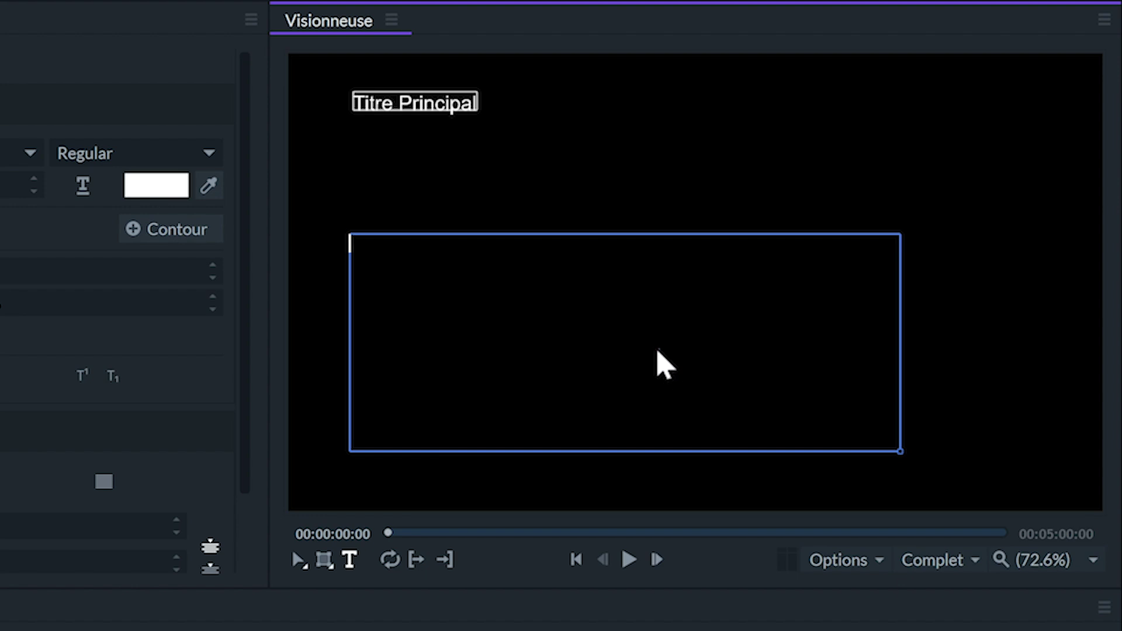
text(Lorem ipsum dolor sit amet, consectetur adipiscing elit, sed do eiusmod tempor incididunt ut labore et dolore magna aliqua. Ut enim ad minim veniam, quis nostrud exercitation ullamco laboris nisi ut aliquip ex ea commodo consequat. Duis aute irure dolor in reprehenderit in voluptate velit esse cillum dolore eu fugiat nulla pariatur. Excepteur sint occaecat cupidatat non proident, sunt in culpa qui officia deserunt mollit anim id est laborum.)
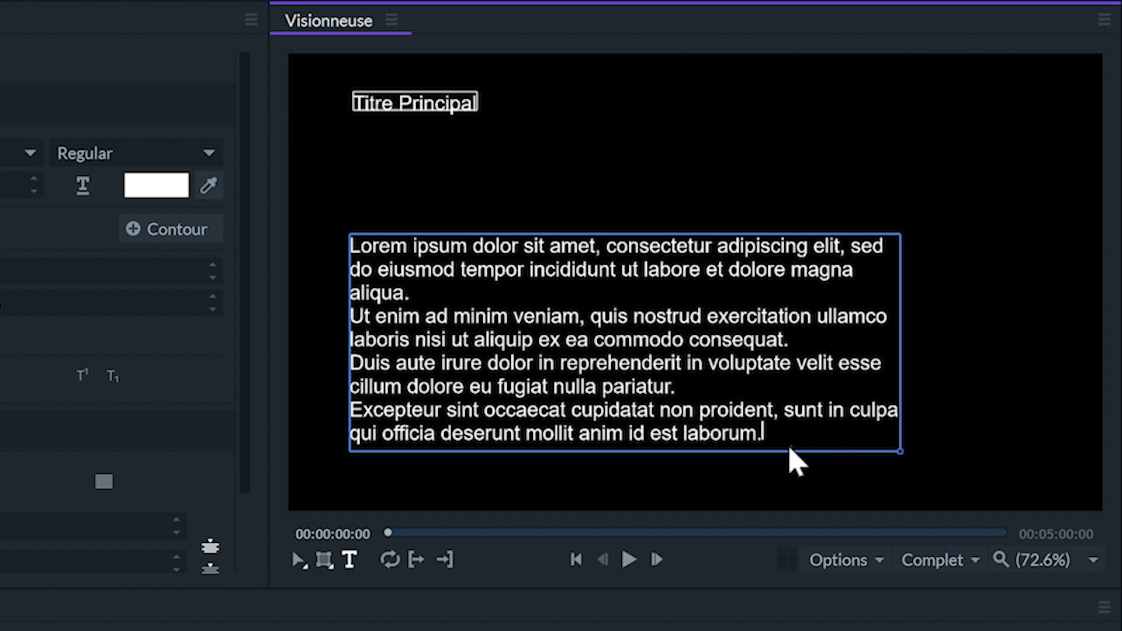
drag(901, 451, 936, 479)
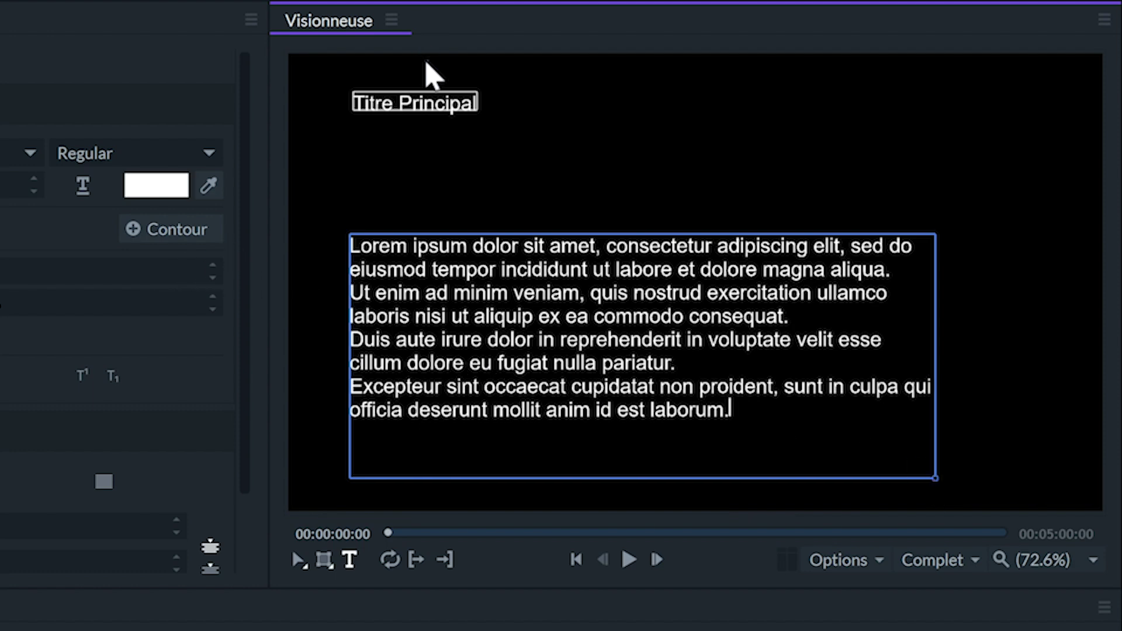
Try the Adobe Gurmukhi and Adobe Naskh fonts on the word "Principal" and return it to Arial.
double_click(457, 108)
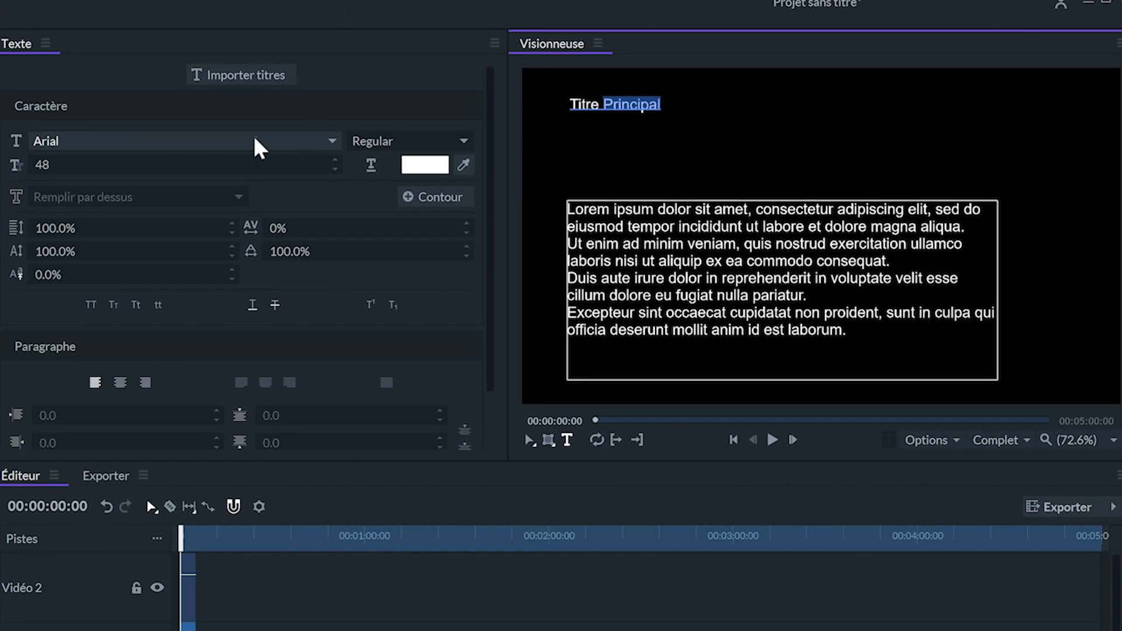
click(254, 142)
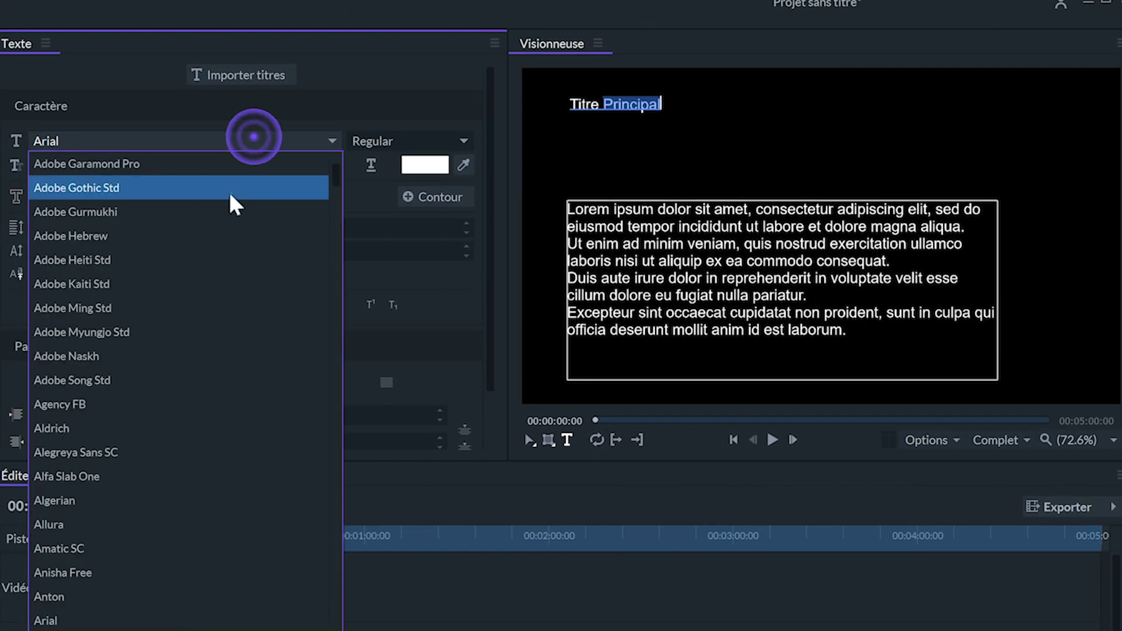
click(225, 205)
click(244, 144)
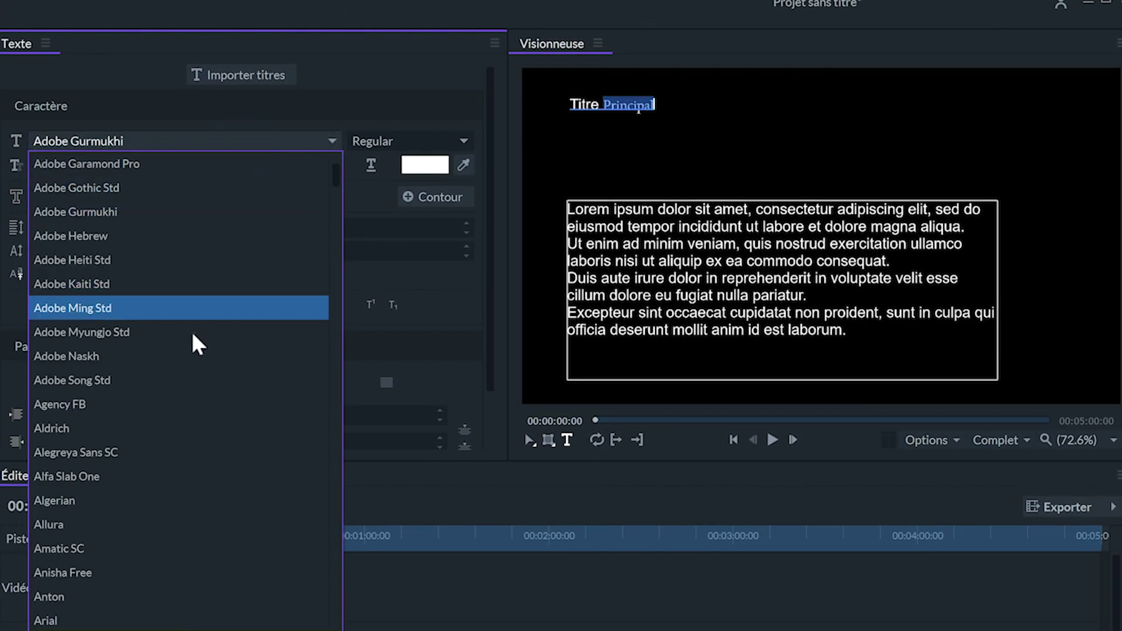
click(192, 354)
click(219, 144)
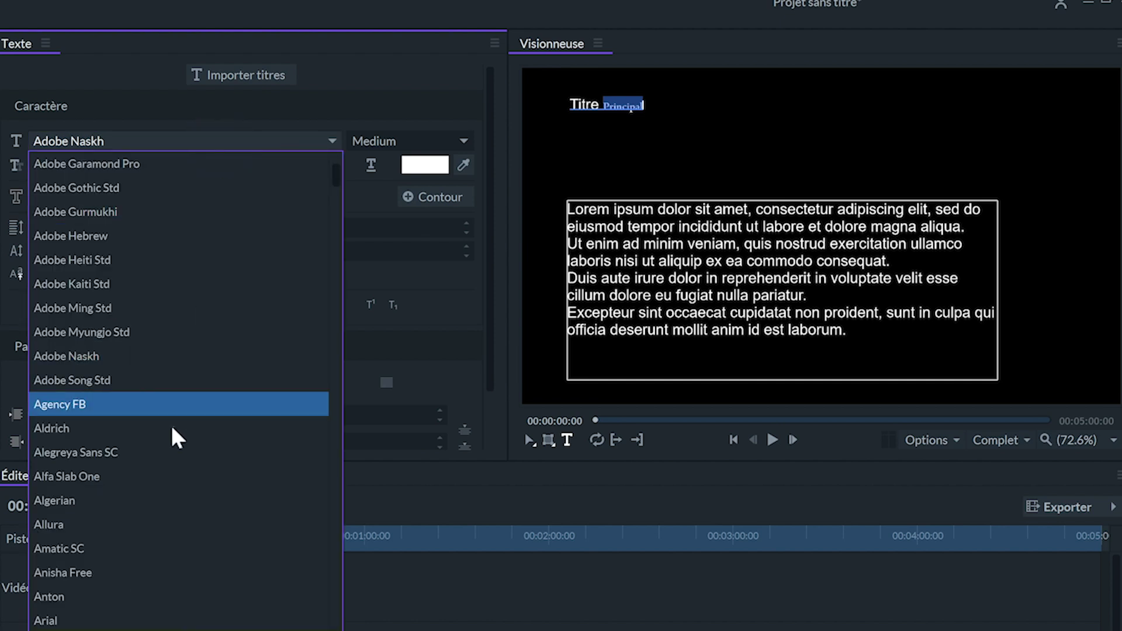
click(149, 622)
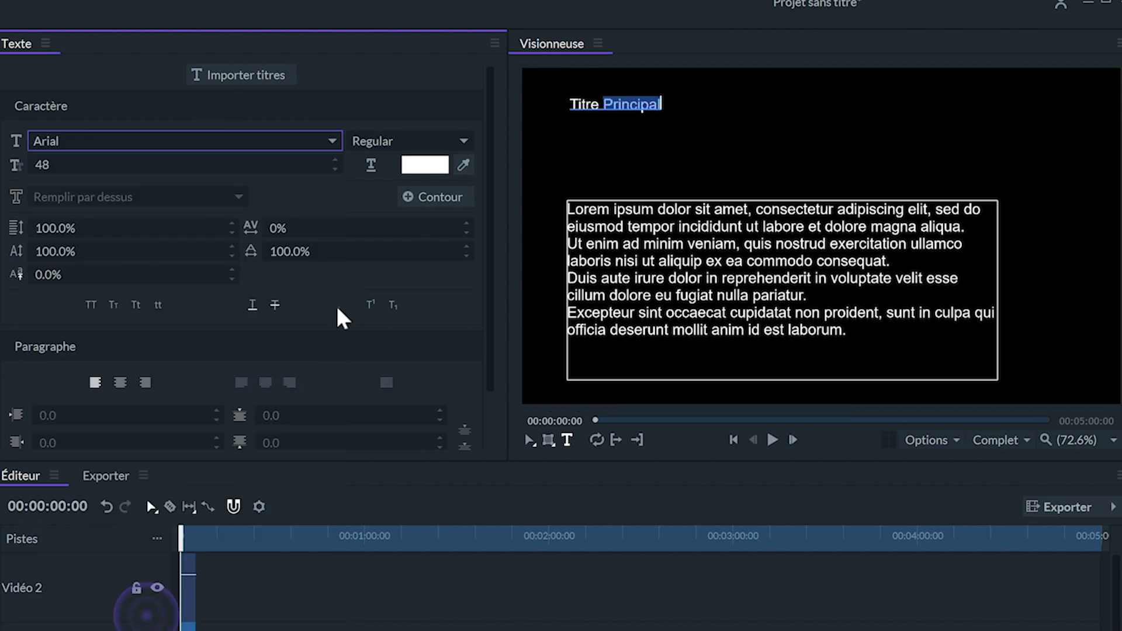
Set the word "Principal" to the Narrow Bold Italic style at size 86.
click(389, 147)
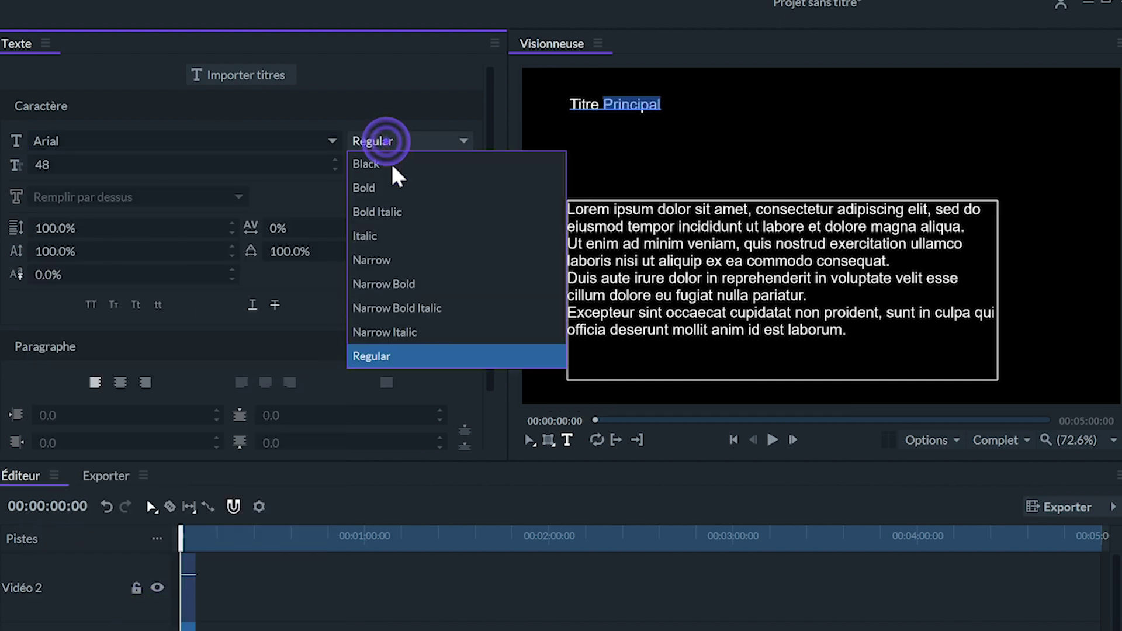
click(416, 303)
drag(201, 168, 200, 166)
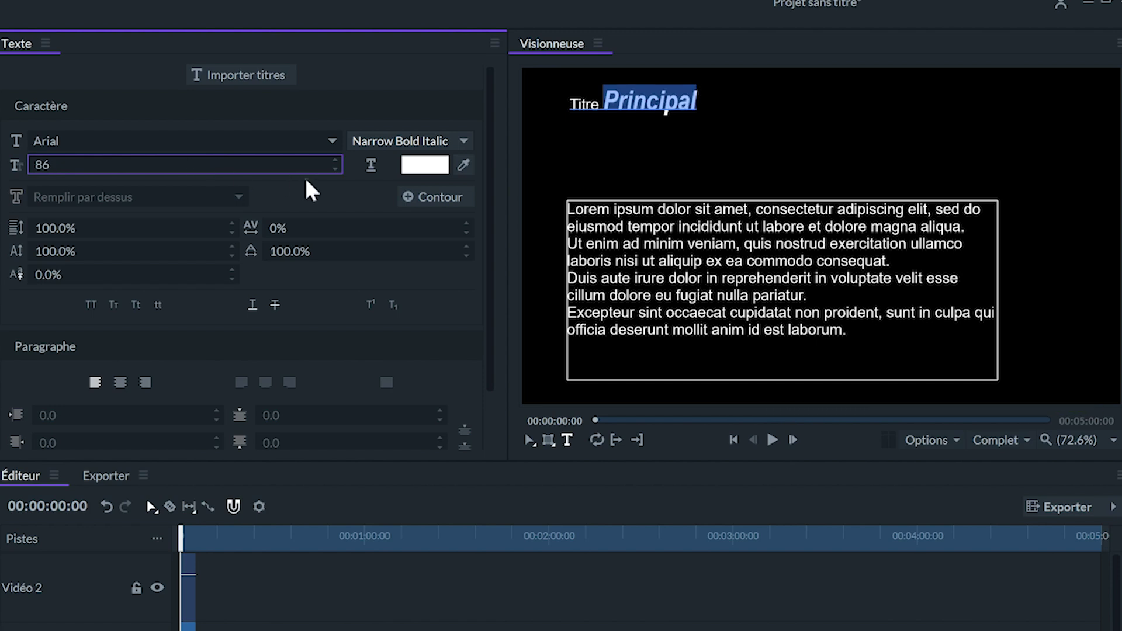
Change the fill colour of the word "Principal" to the orange base colour.
click(418, 165)
click(151, 374)
click(459, 611)
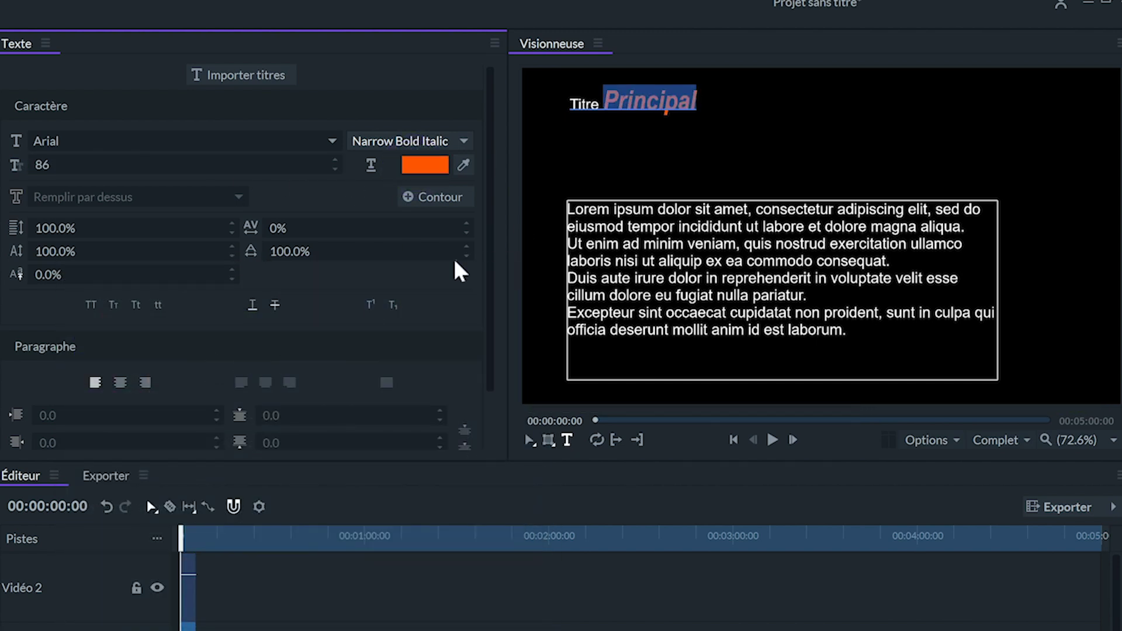
Sample a dark blue with the eyedropper as the fill colour of "Principal" and deselect the word.
click(464, 166)
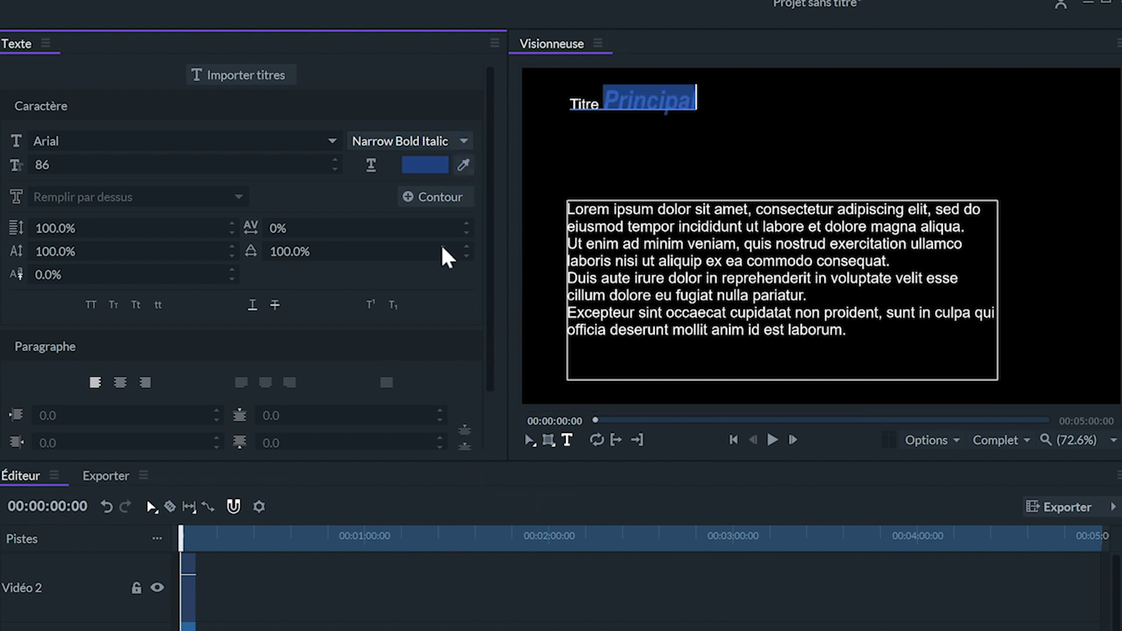
click(329, 198)
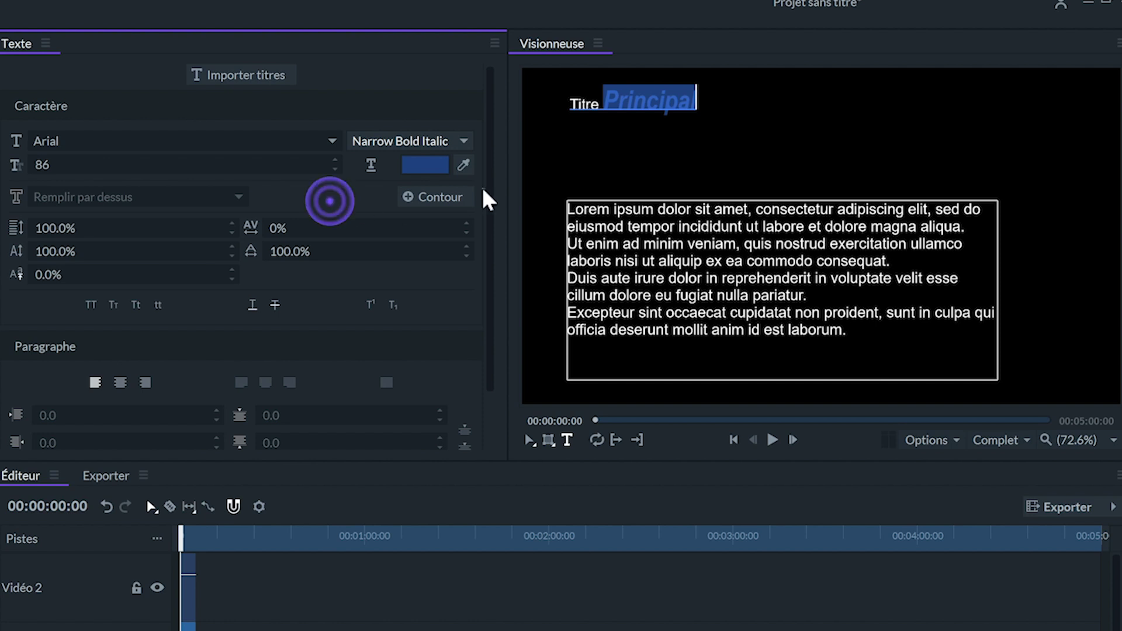
click(630, 139)
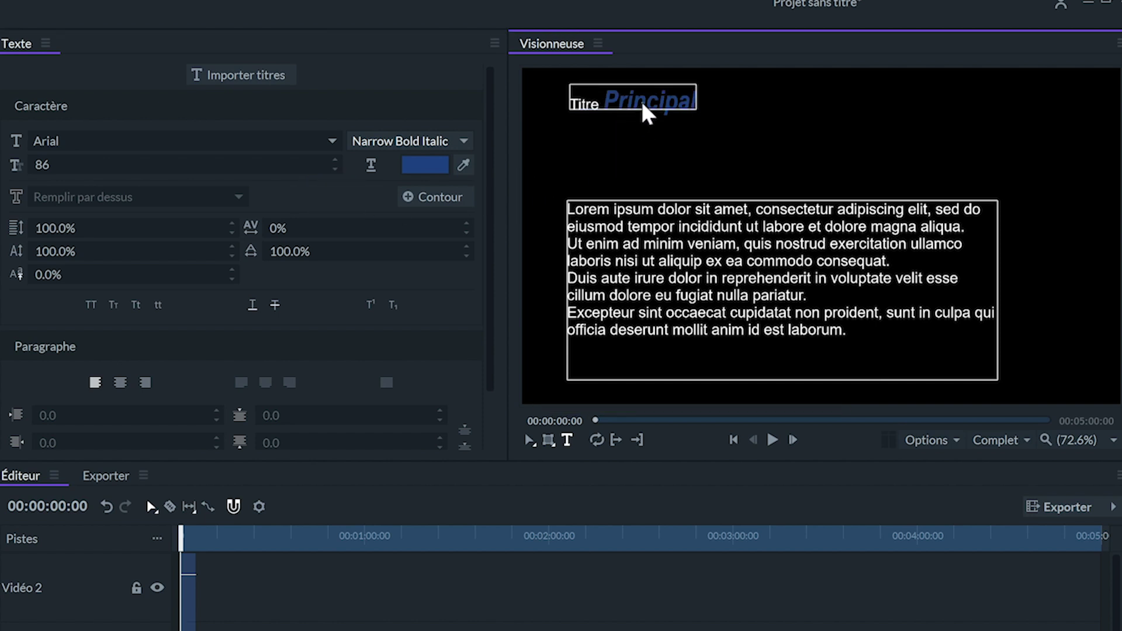
Add an outline to the word "Principal" and set its thickness to 6.94.
double_click(672, 105)
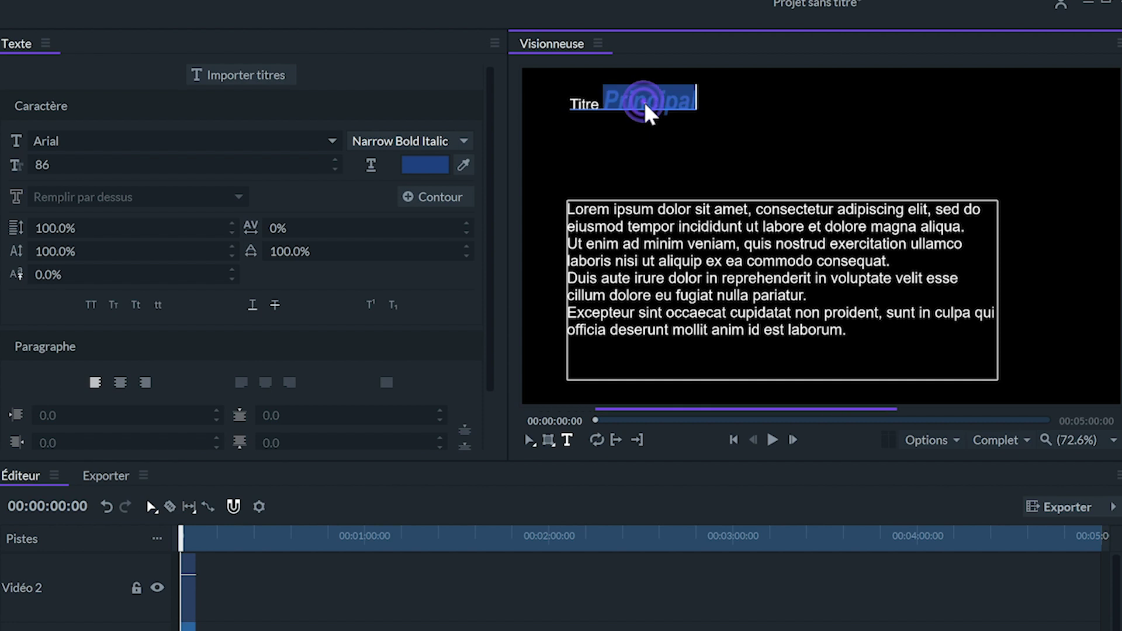
click(440, 199)
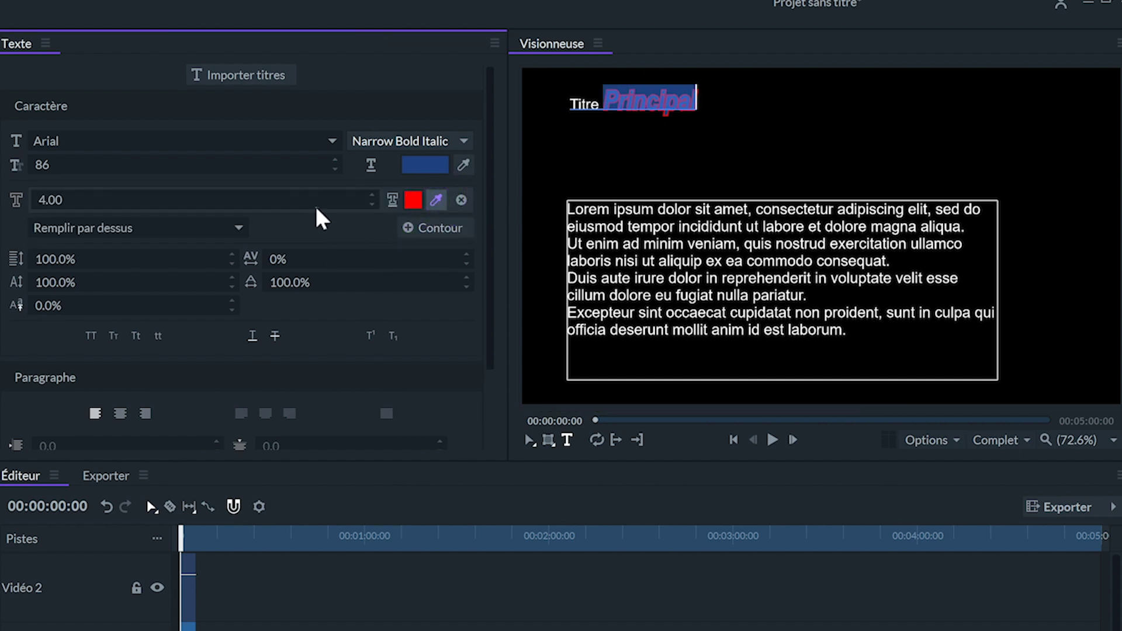
drag(318, 205, 319, 204)
Set the outline colour of "Principal" to purple, #aa00ff.
click(413, 200)
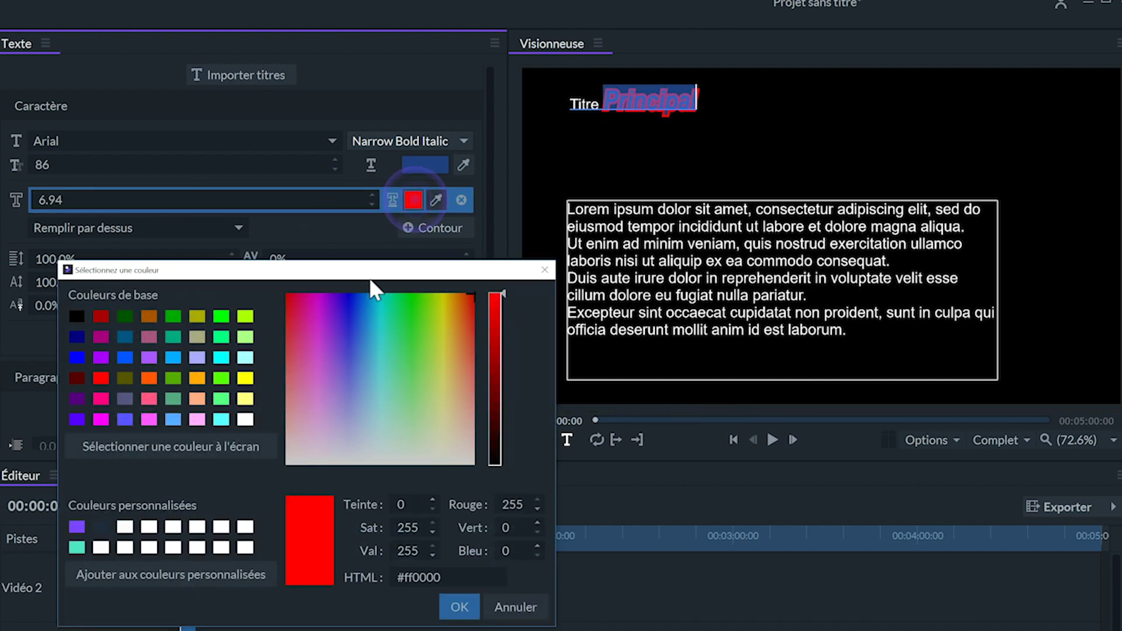
click(99, 359)
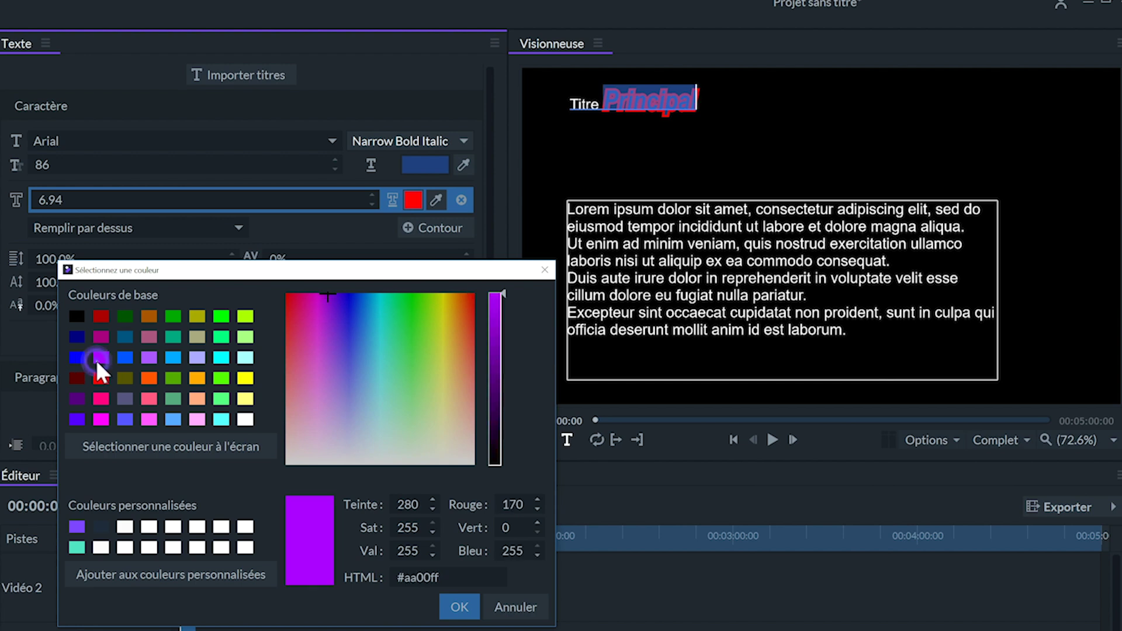
click(452, 614)
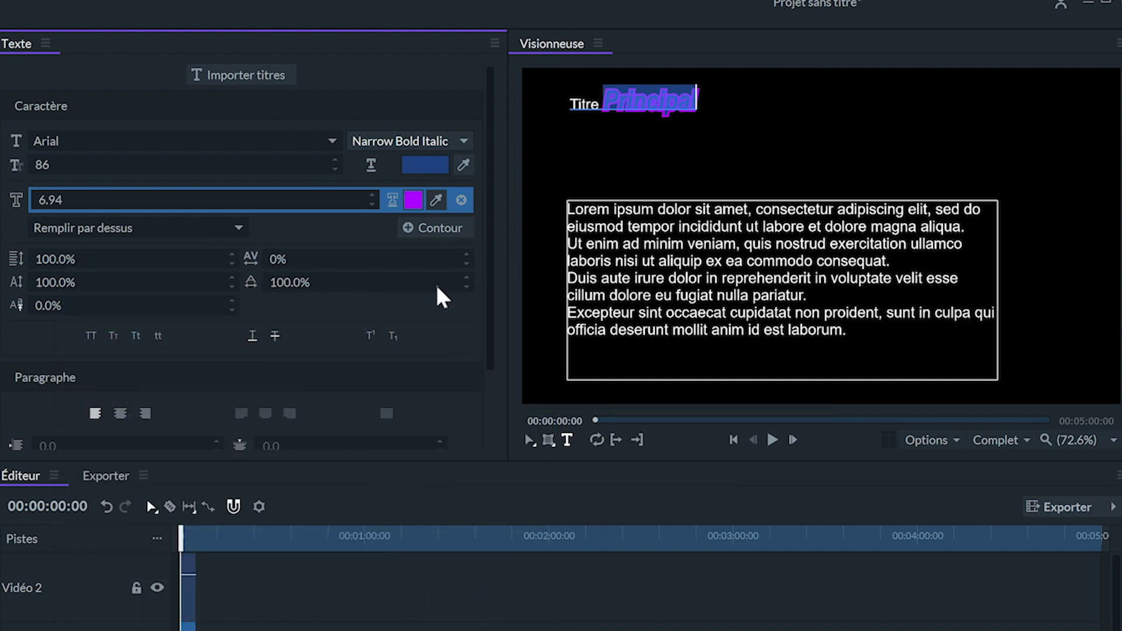
Try stacking three additional outlines around "Principal" and remove them, keeping only the purple one.
click(427, 233)
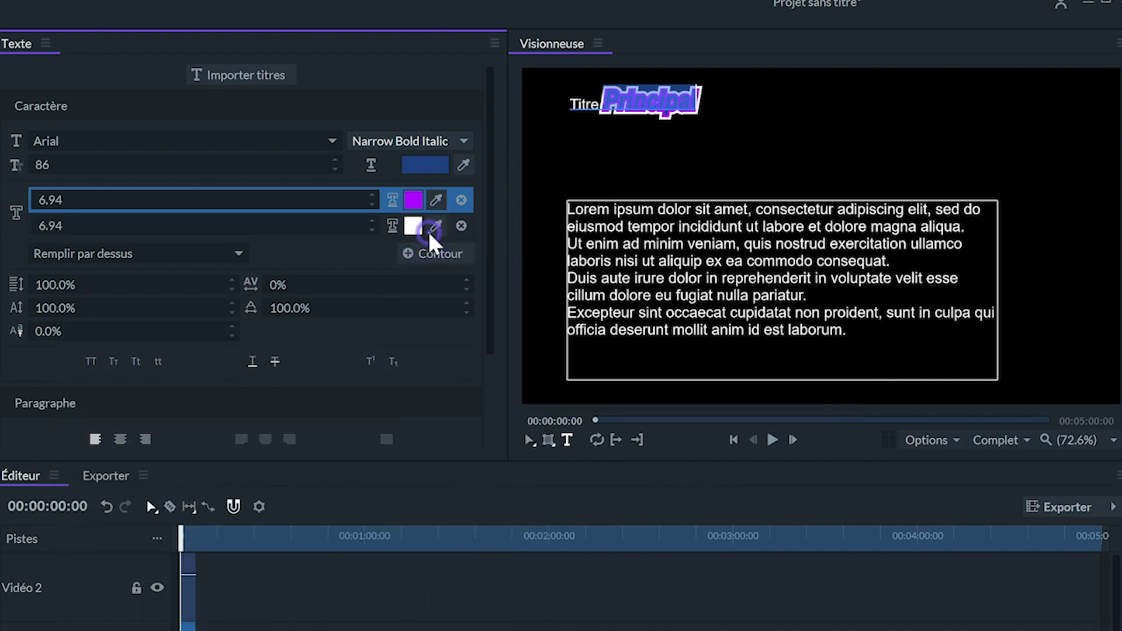
click(438, 254)
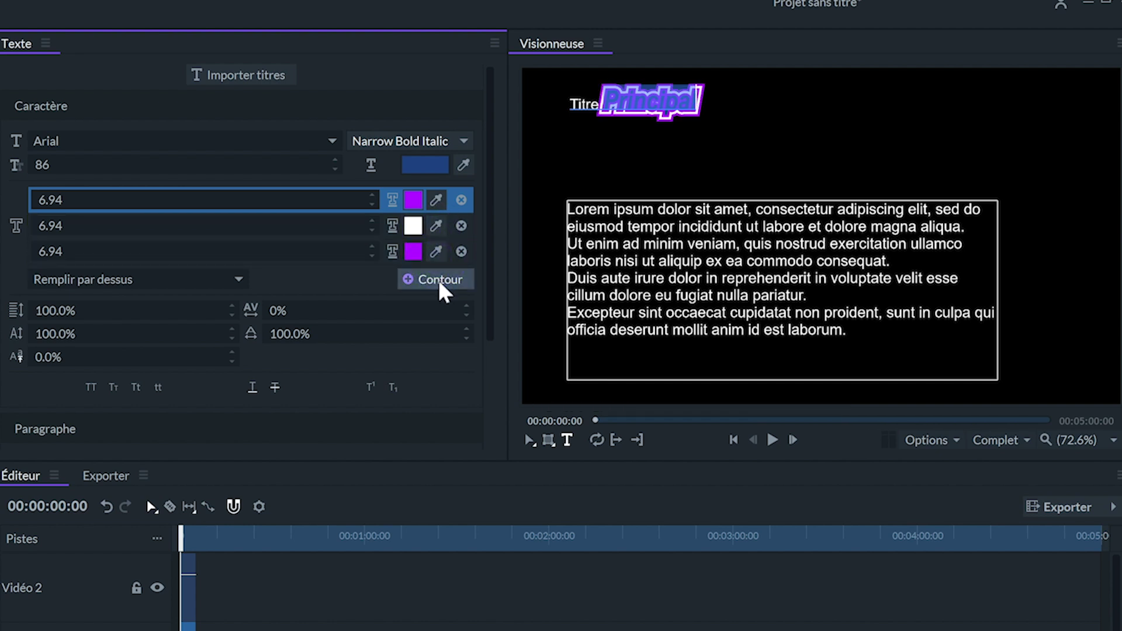
click(454, 279)
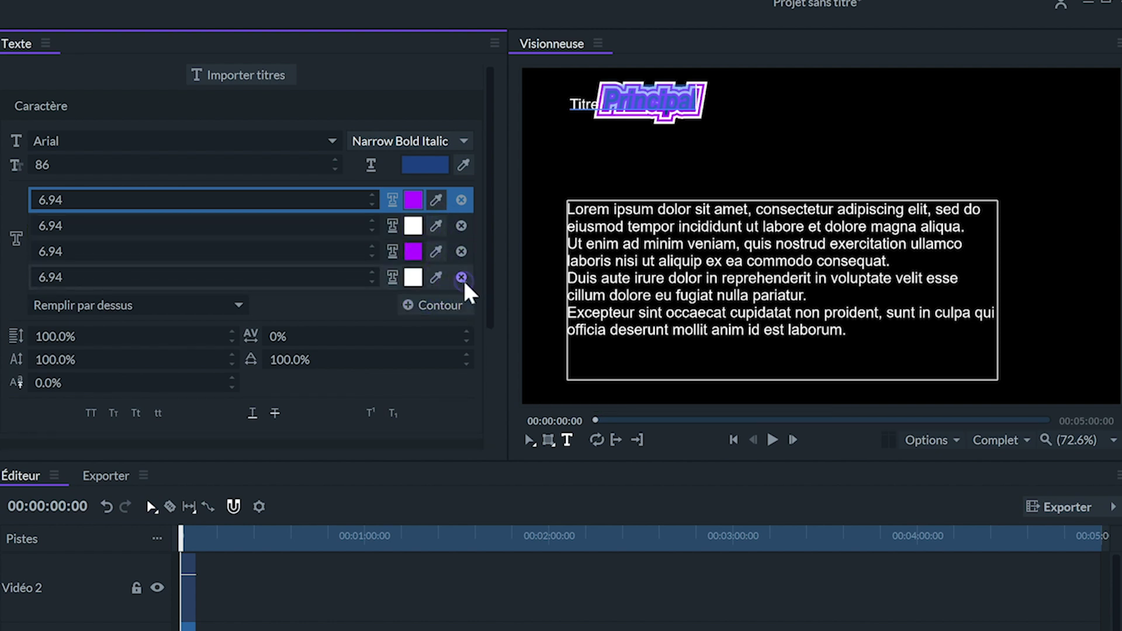
click(461, 278)
click(462, 252)
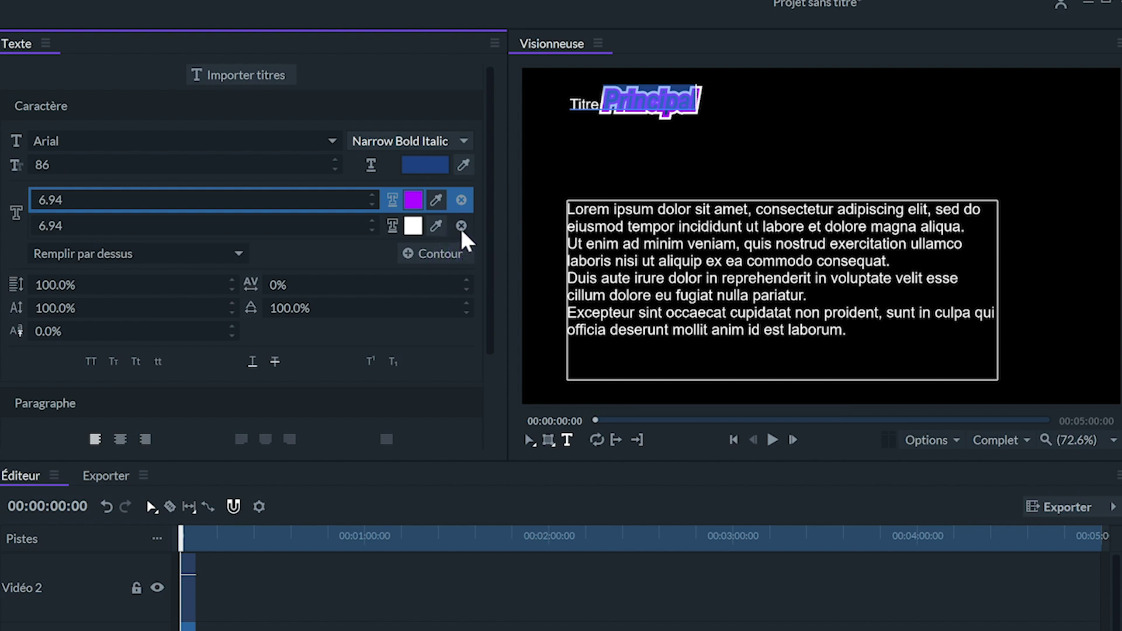
click(462, 226)
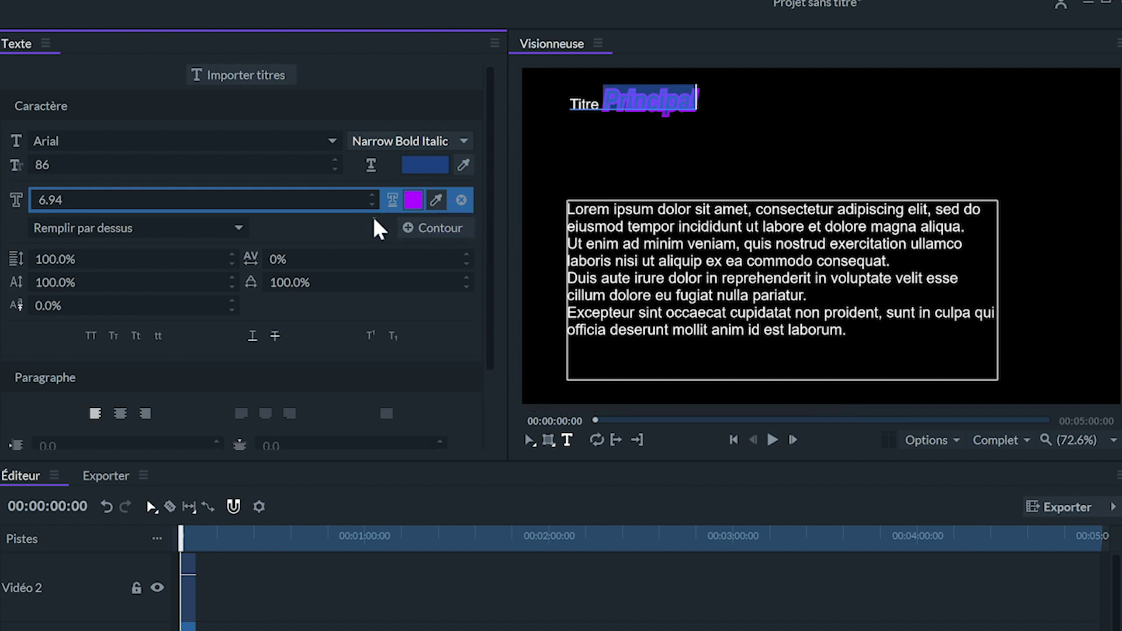
Try the outline placements "Remplir par dessous" and "Centré" on "Principal", and return to "Remplir par dessus".
click(214, 228)
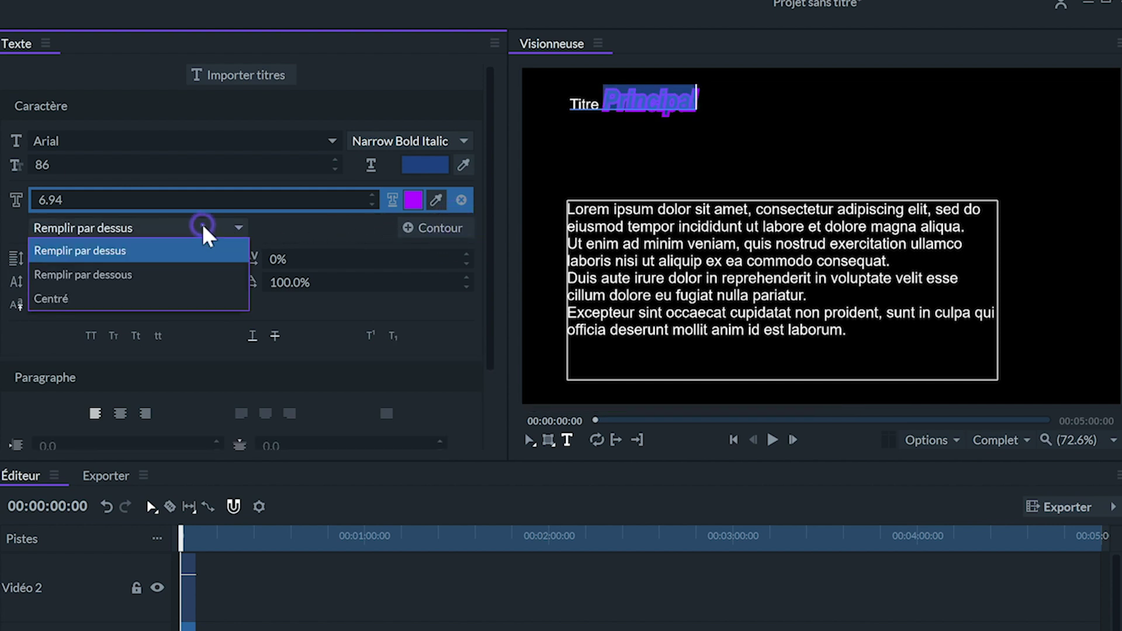
click(176, 275)
click(199, 230)
click(177, 301)
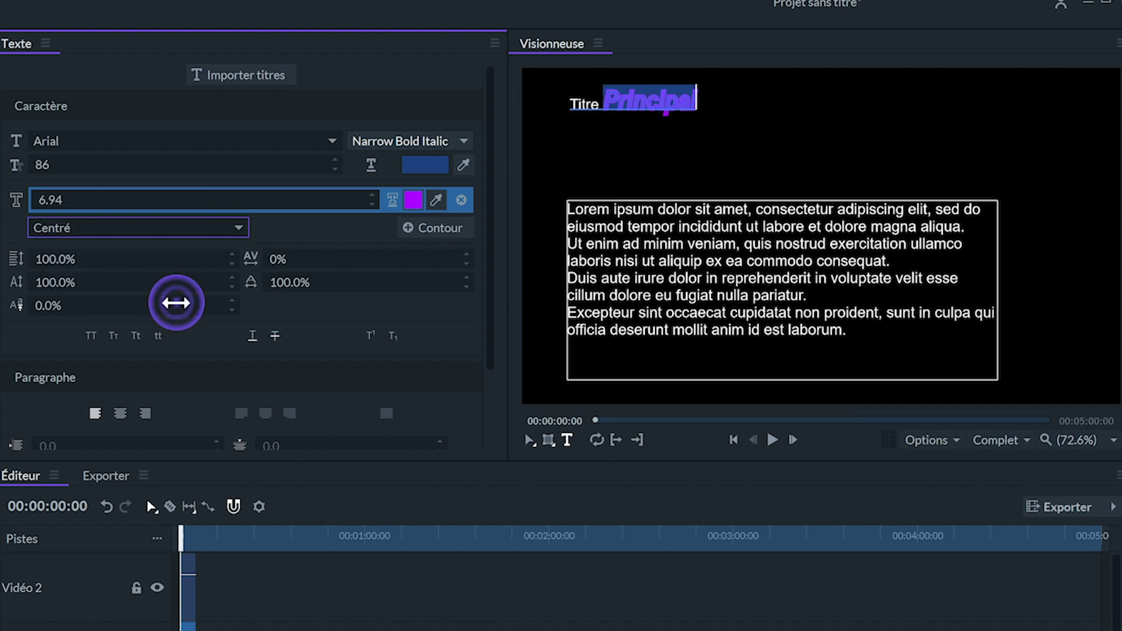
click(206, 228)
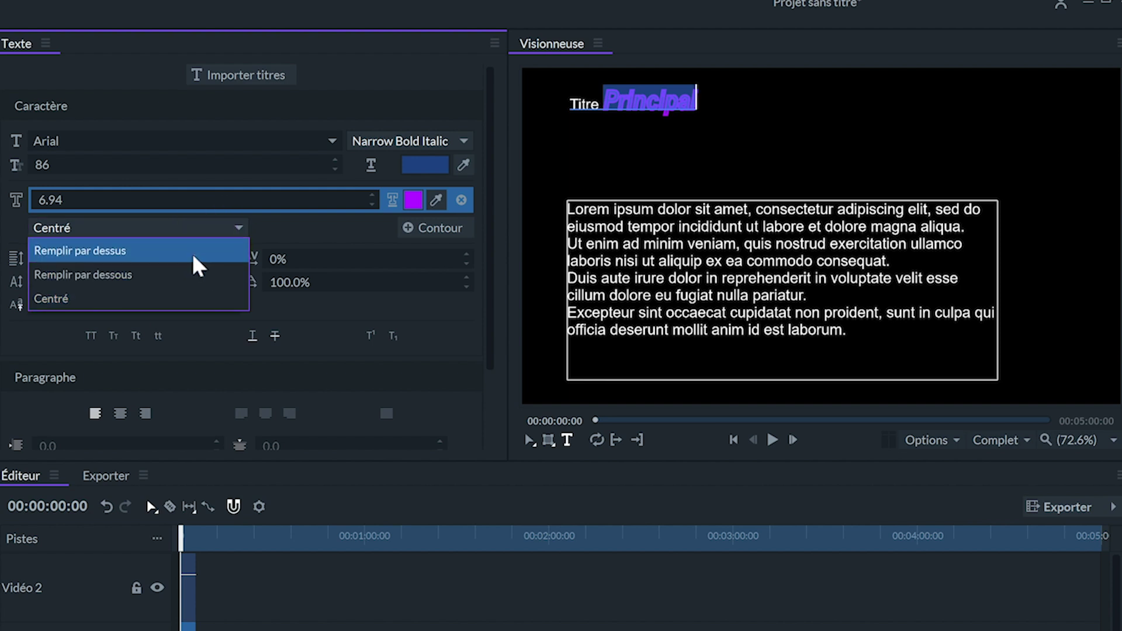
click(198, 256)
Set the Lorem ipsum paragraph's line spacing to 109% and its letter spacing to 8%.
click(729, 325)
drag(842, 331, 568, 210)
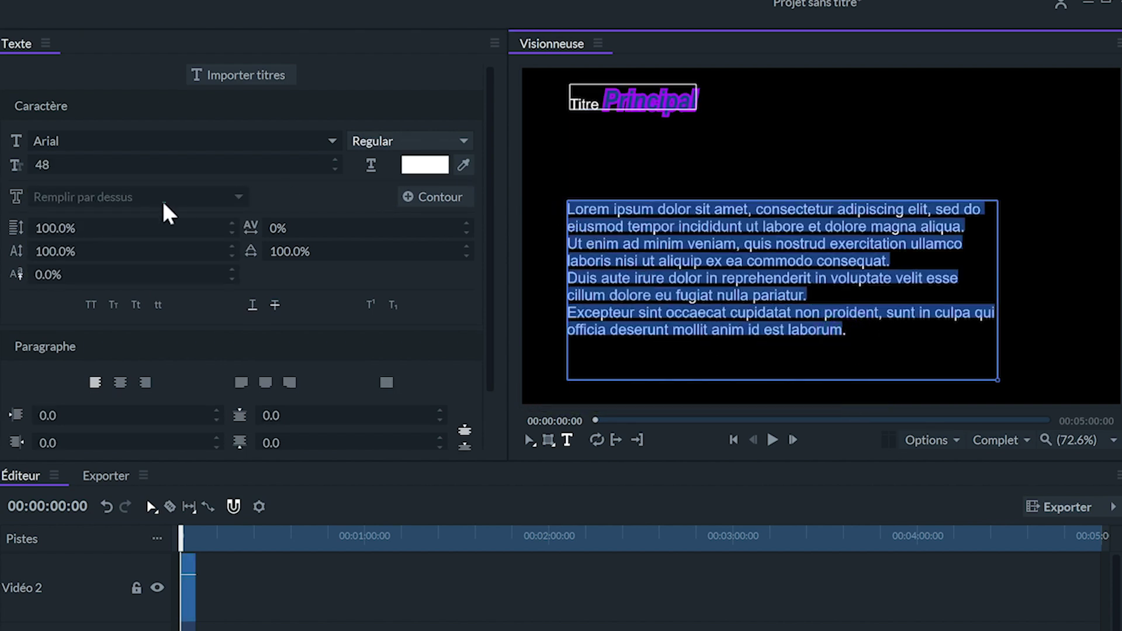
drag(116, 226, 117, 226)
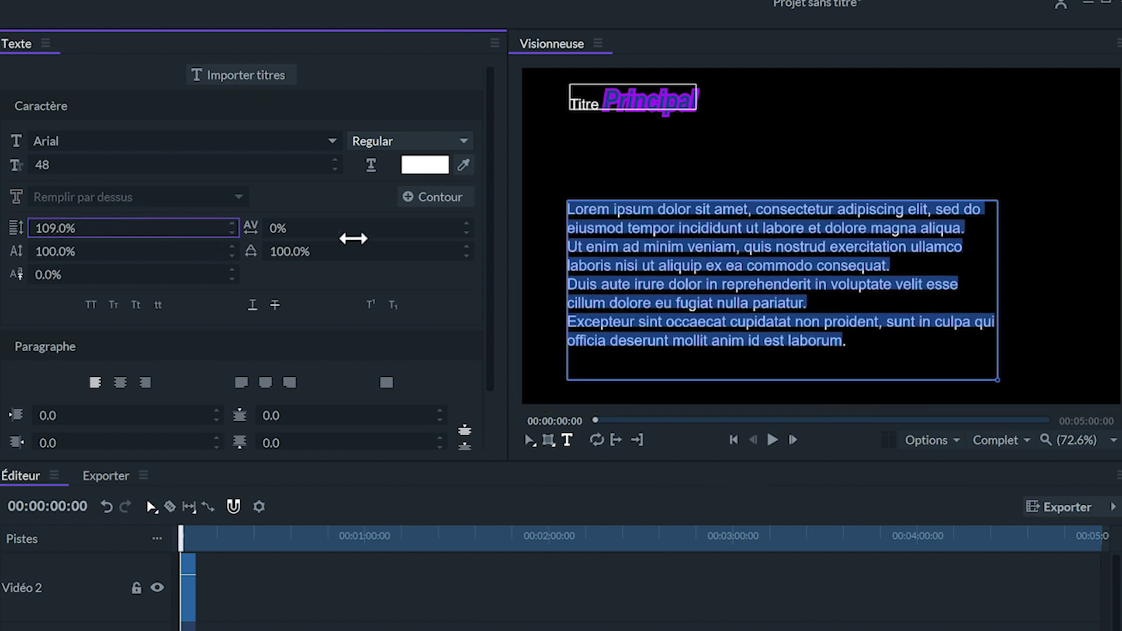
drag(350, 232, 350, 232)
Set the Lorem ipsum text's vertical scale to 117%, horizontal scale to 95% and baseline shift to 11%.
drag(96, 251, 95, 251)
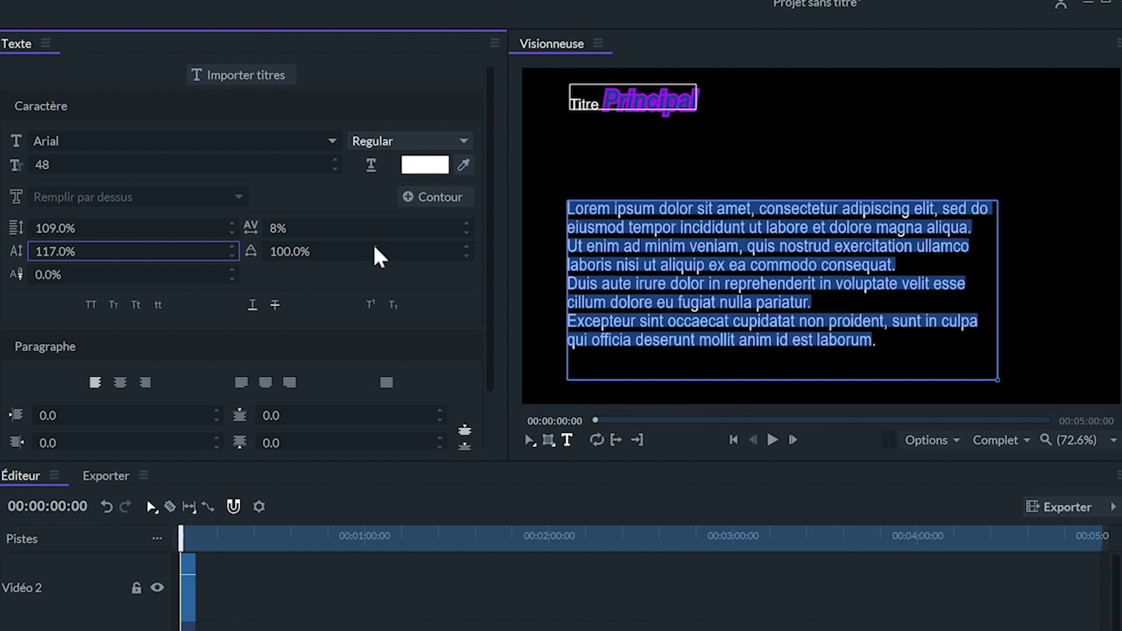
drag(379, 258, 380, 258)
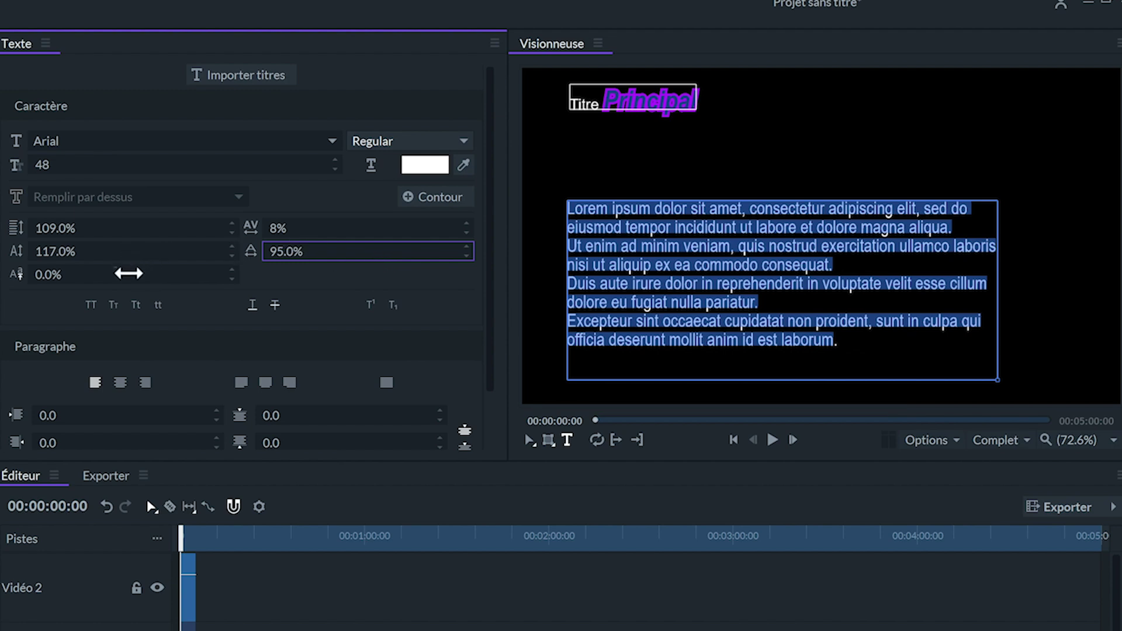
drag(129, 278, 129, 278)
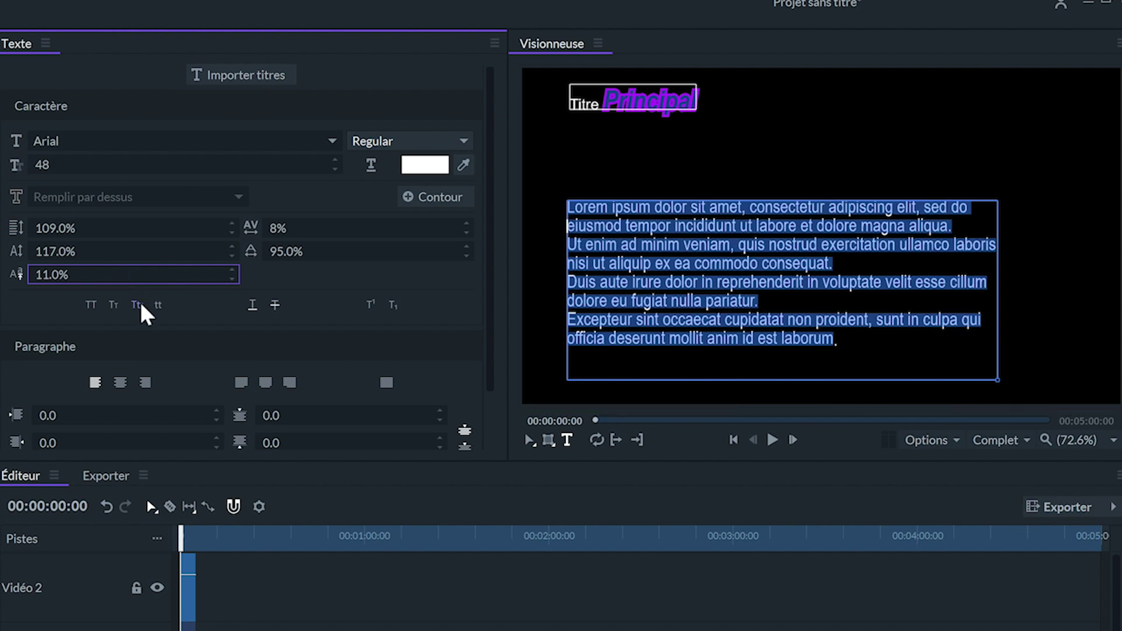
Try all caps, small caps and capitalised words on the Lorem ipsum text, and set it to all lowercase.
click(91, 305)
click(114, 305)
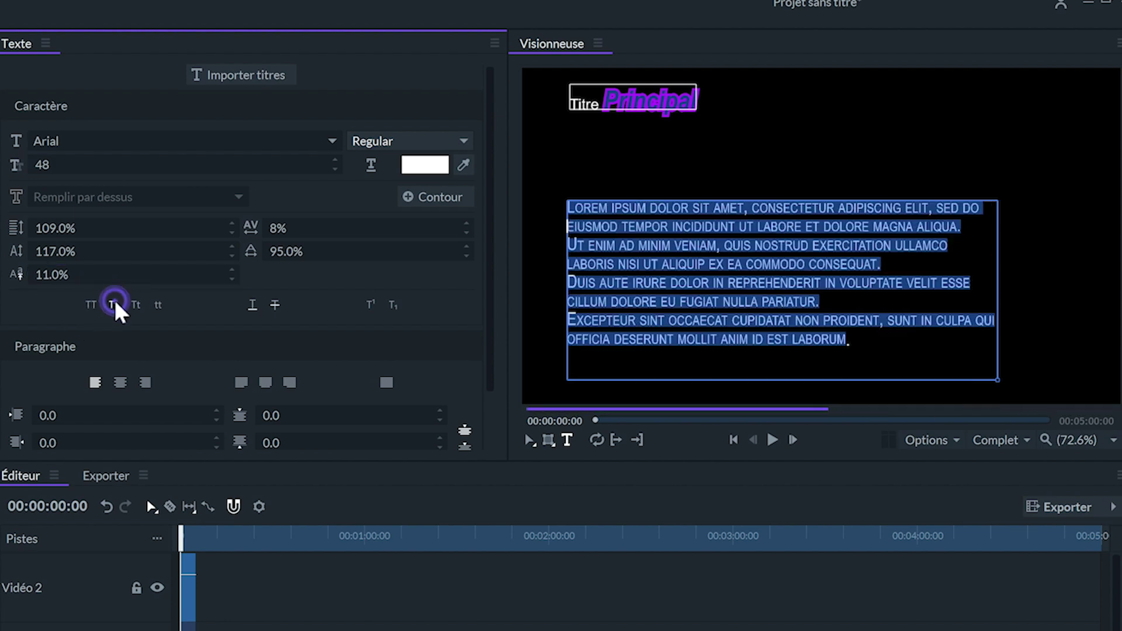
click(135, 305)
click(158, 304)
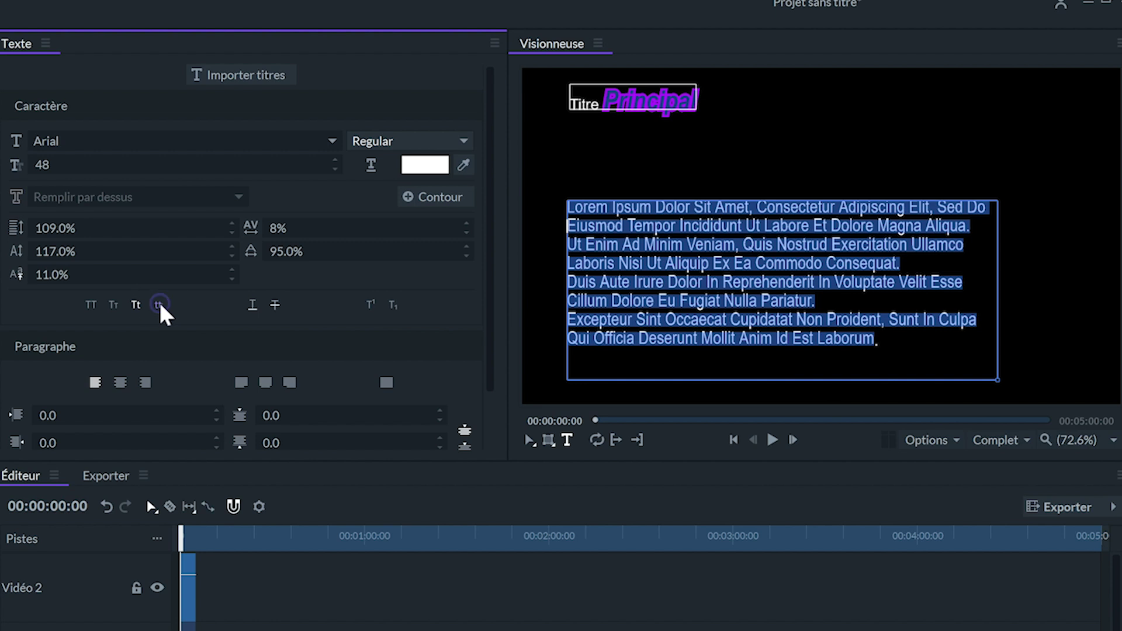
Try underline, superscript and subscript on the Lorem ipsum text, and remove each of them.
click(253, 306)
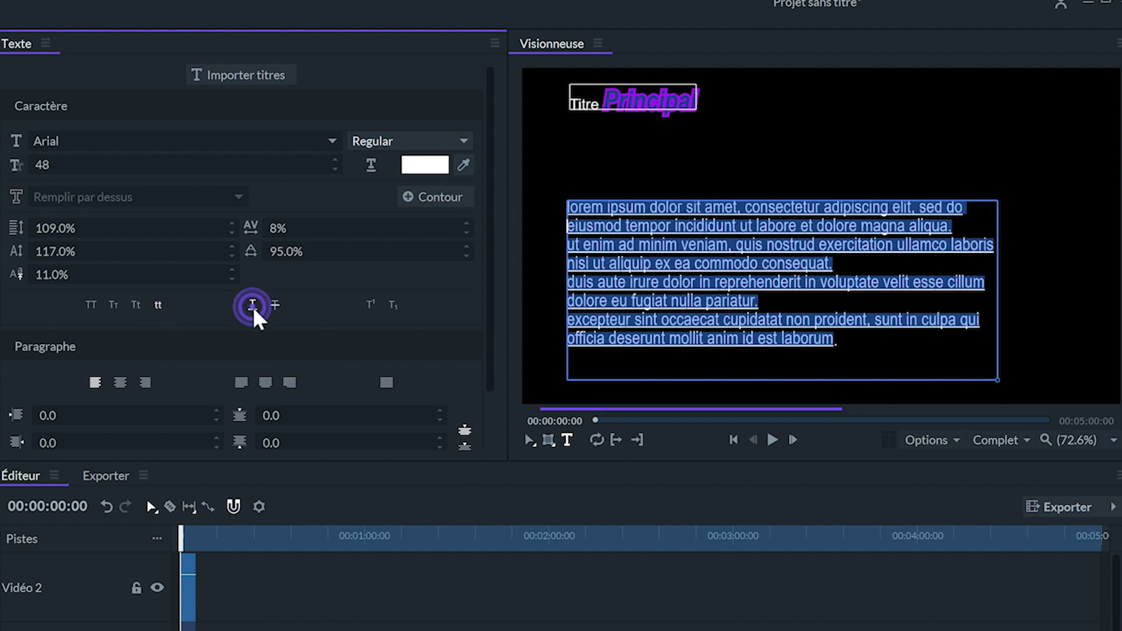
click(253, 306)
click(371, 306)
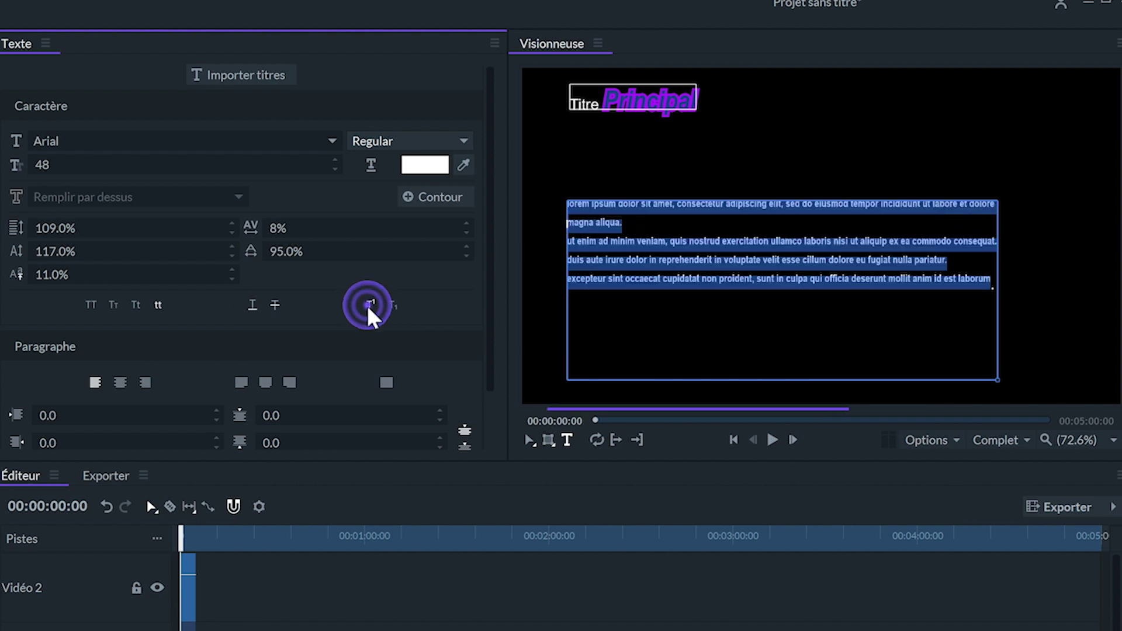
click(393, 311)
click(394, 310)
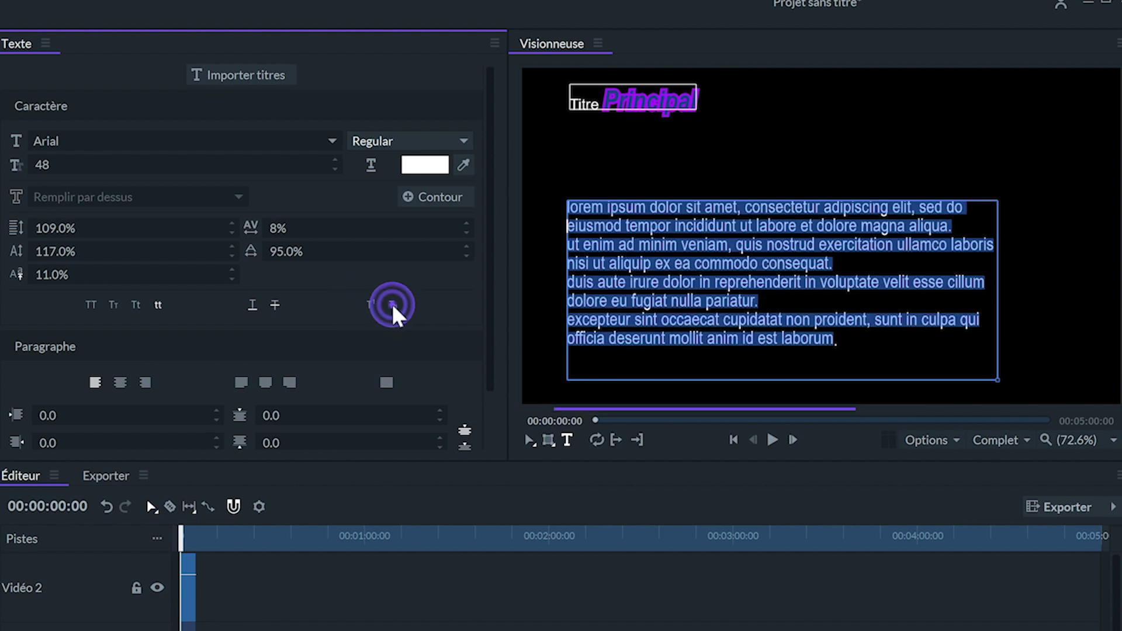
Try the left, right, centred and justified alignments on the Lorem ipsum text, ending with full justification.
scroll(135, 327, down, 1)
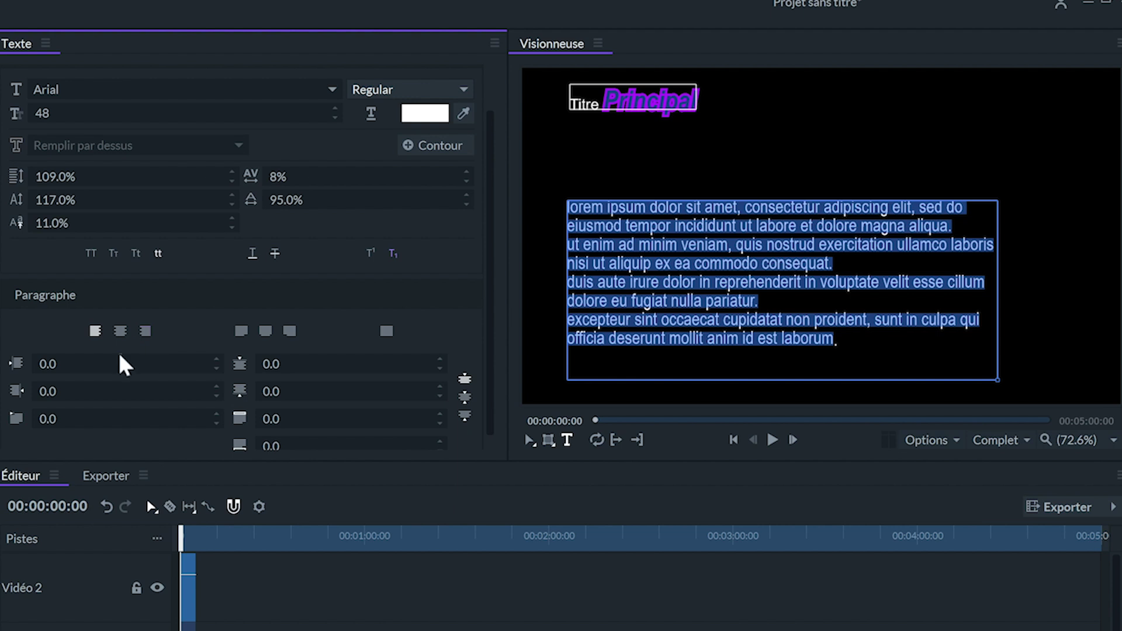
click(94, 332)
click(146, 333)
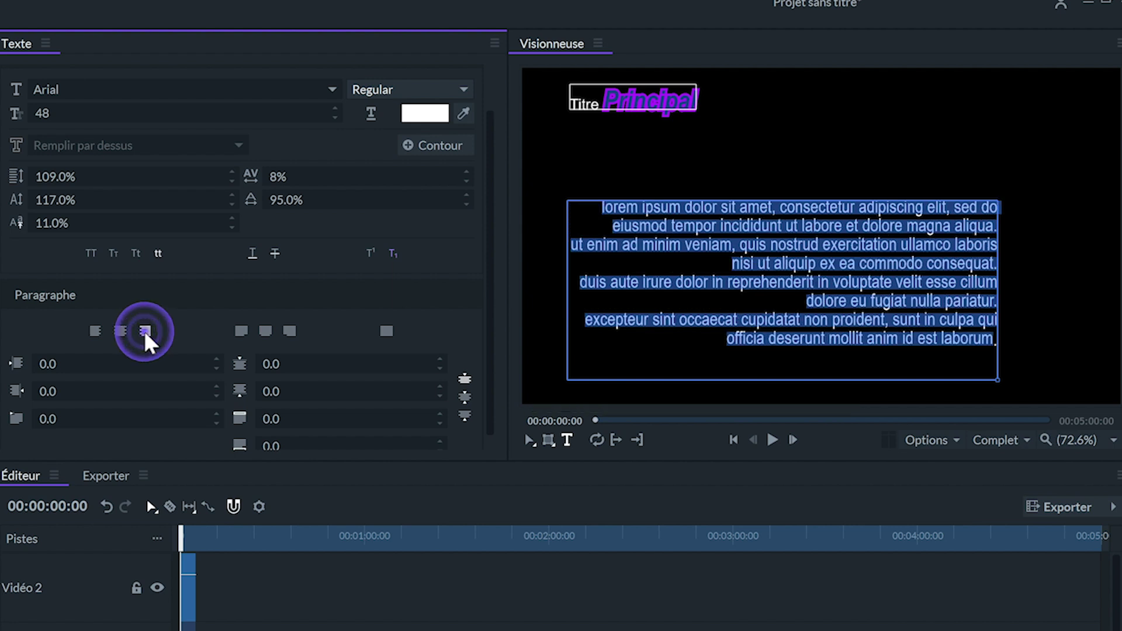
click(121, 332)
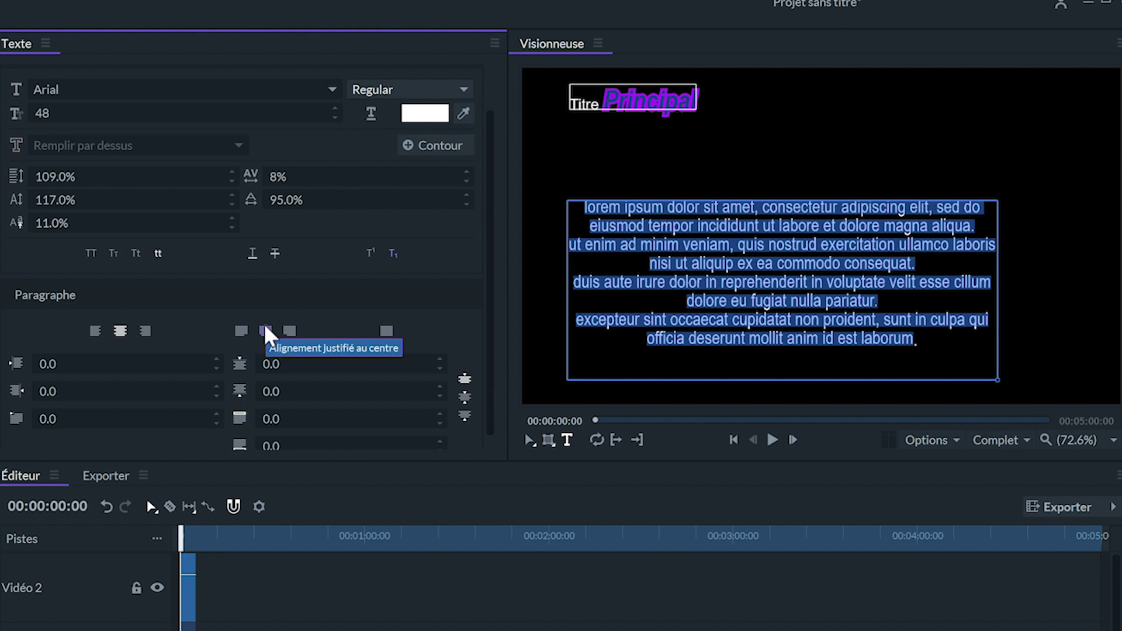
click(242, 332)
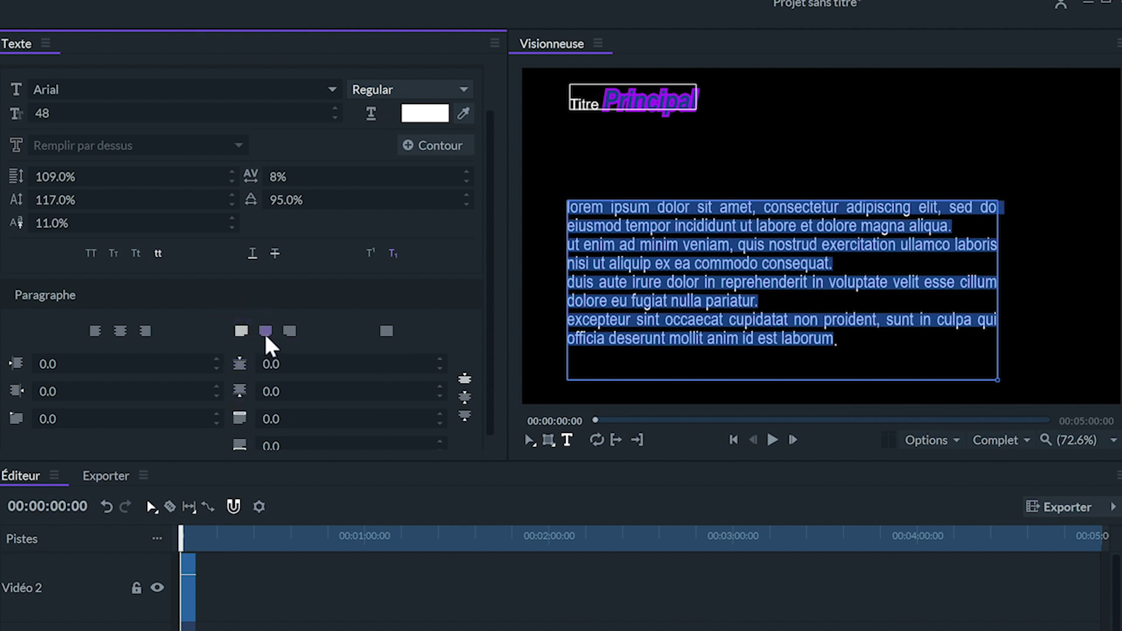
click(266, 332)
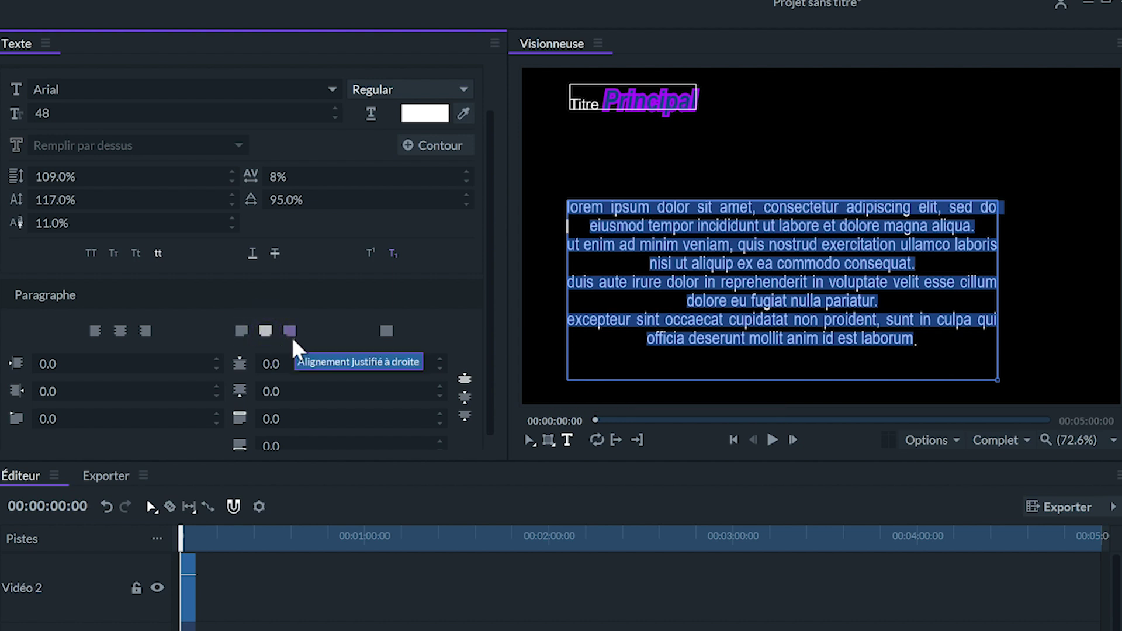
click(291, 333)
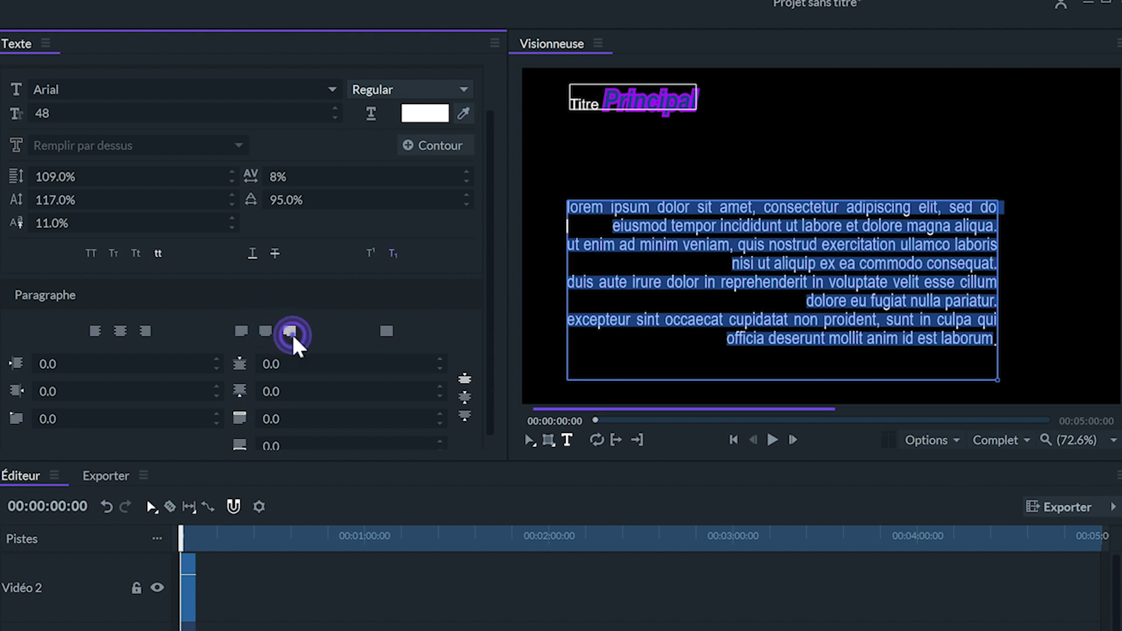
click(387, 332)
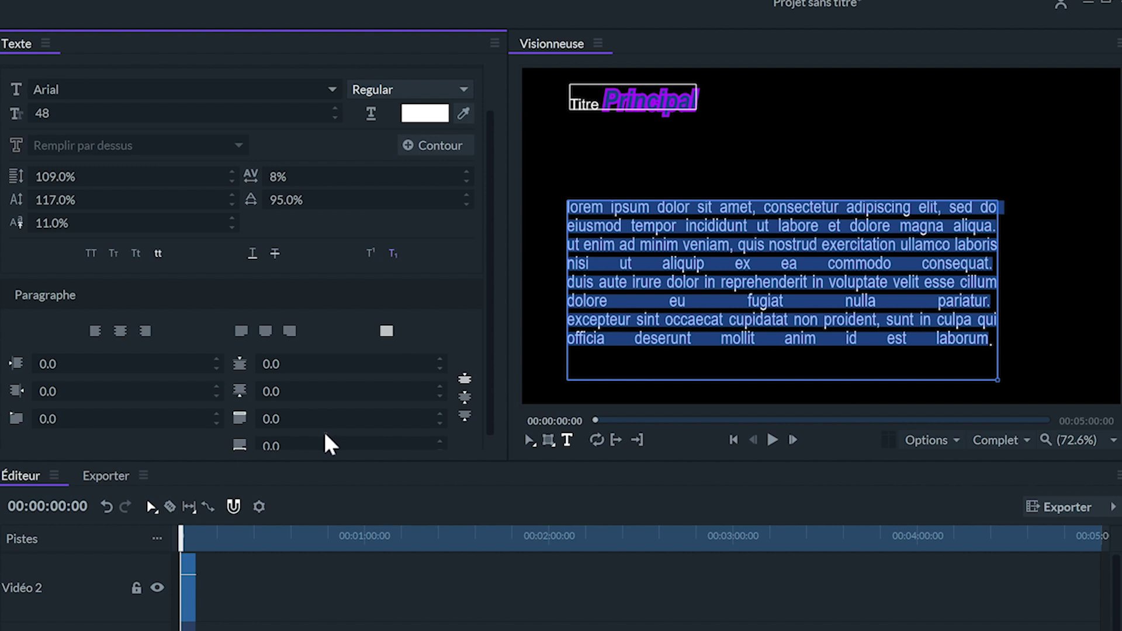
Try the middle and bottom vertical alignments for the Lorem ipsum text in its box, and return to top alignment.
scroll(416, 301, down, 1)
click(464, 367)
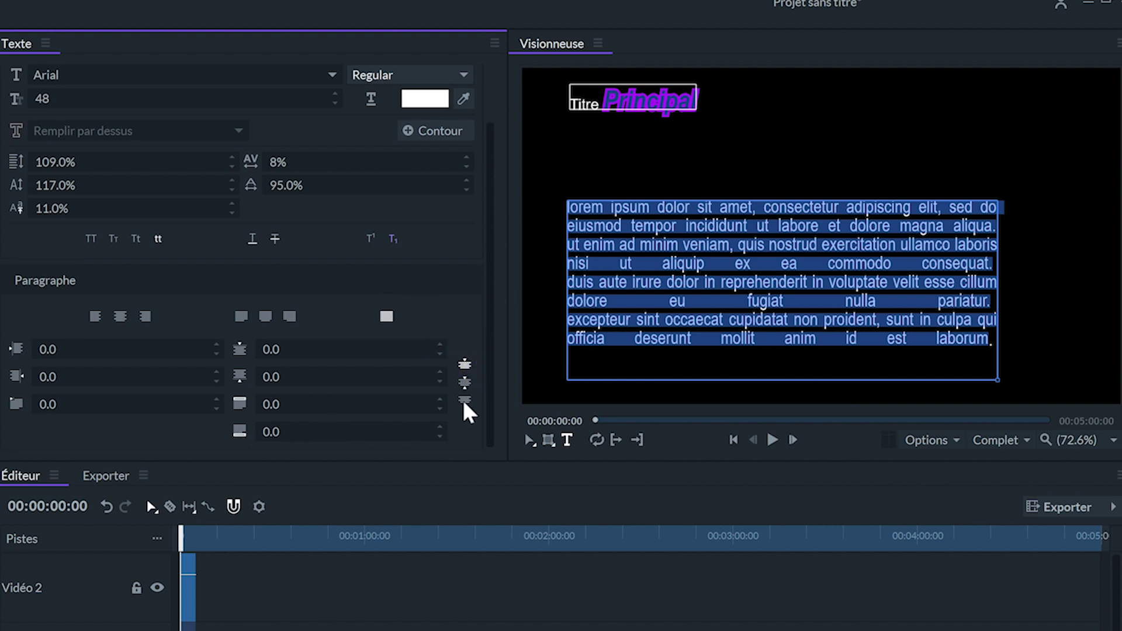
click(464, 381)
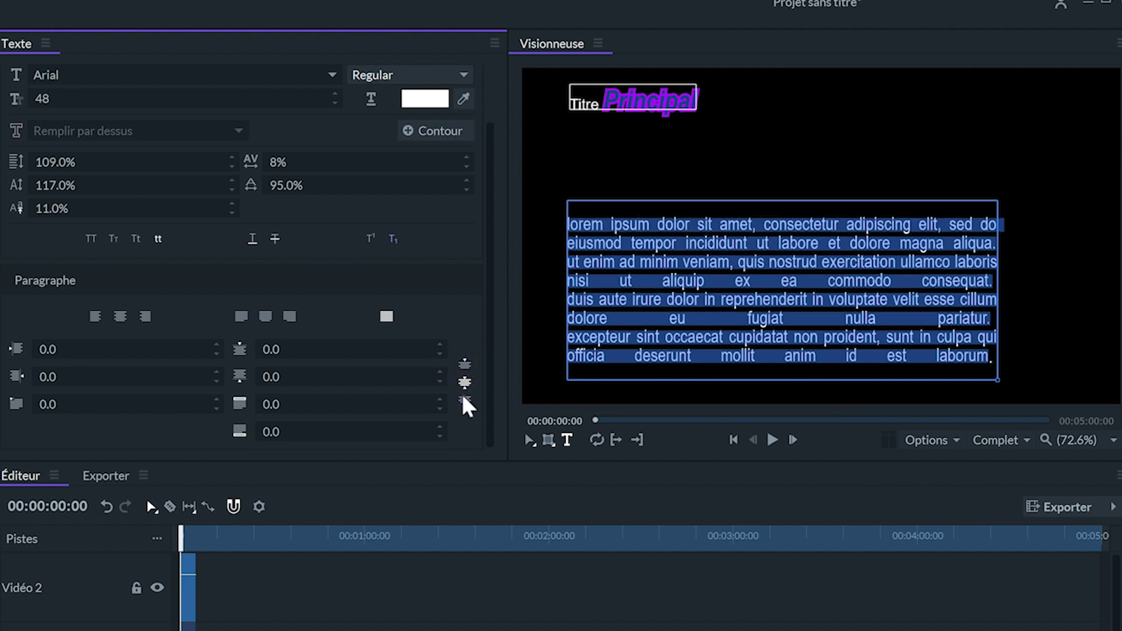
click(465, 401)
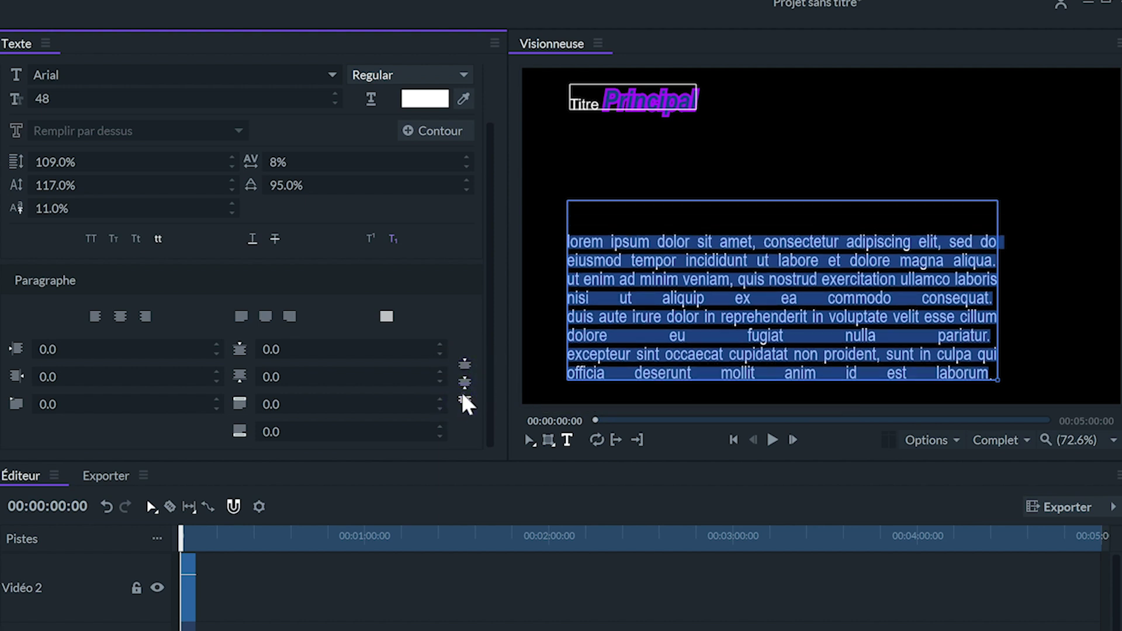
click(466, 365)
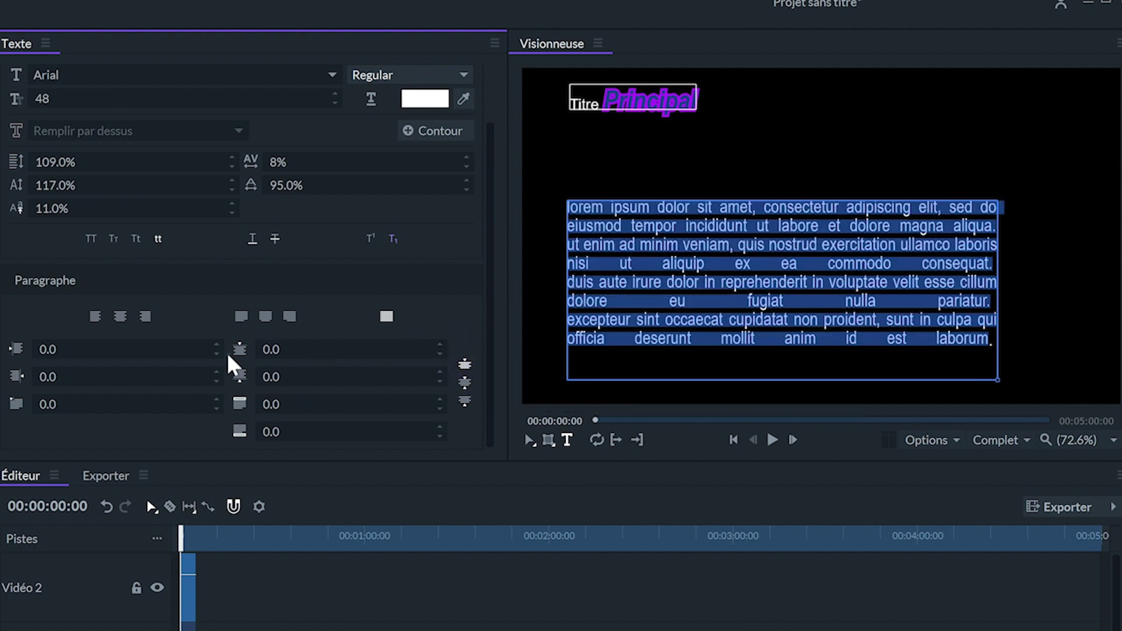
Left-align the Lorem ipsum text and set its right margin indent to 93.0.
click(96, 318)
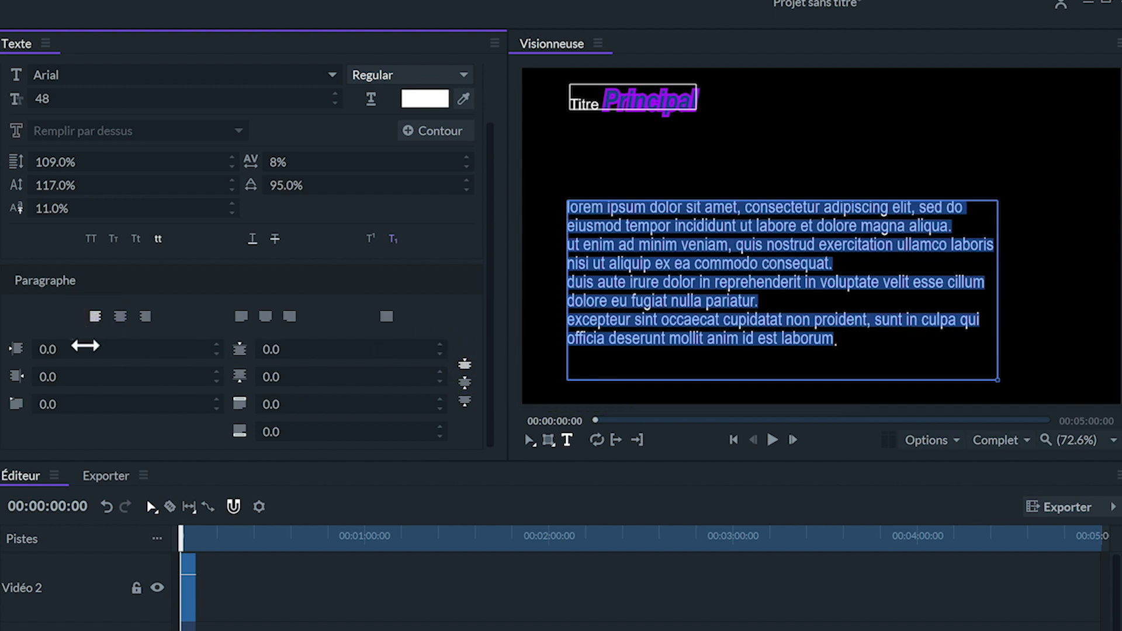
drag(119, 347, 119, 347)
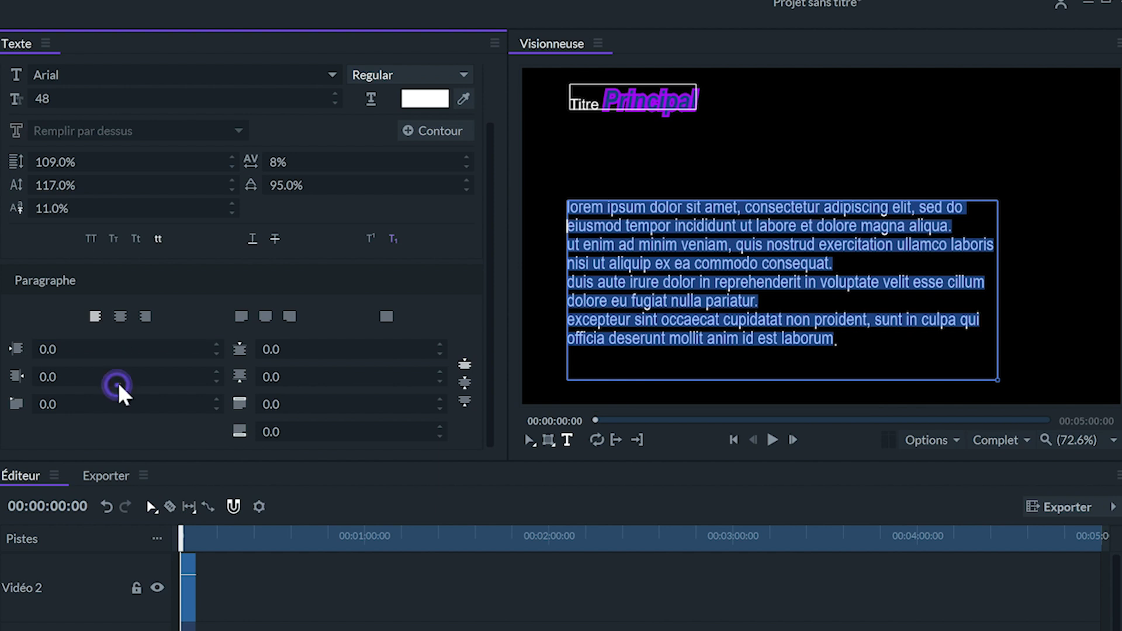
drag(78, 378, 76, 381)
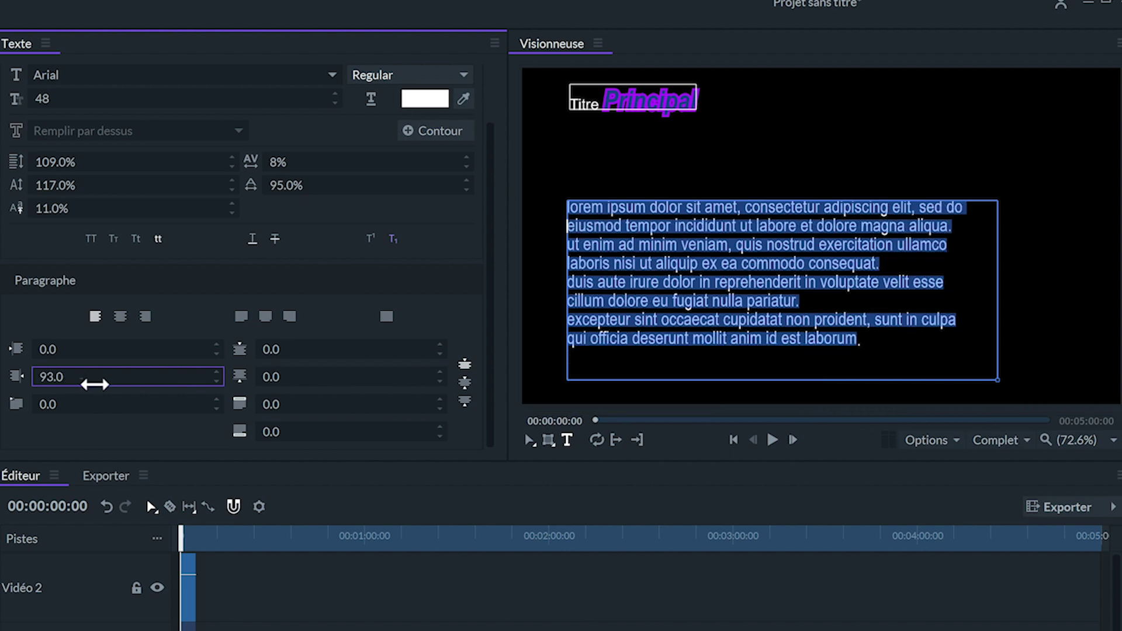
Set the spacing above the Lorem ipsum text to 6.0 and try the remaining paragraph spacing and first-line indent settings.
drag(334, 356, 333, 353)
click(344, 378)
drag(344, 378, 344, 378)
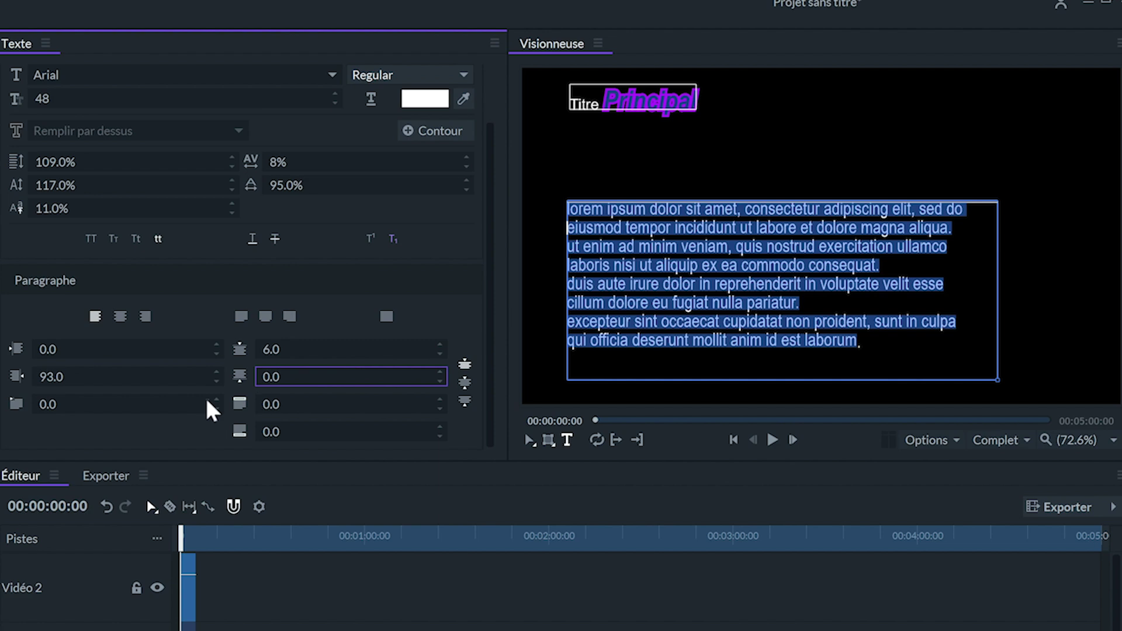
drag(74, 403, 75, 404)
drag(810, 300, 732, 302)
drag(631, 272, 572, 281)
drag(353, 409, 380, 436)
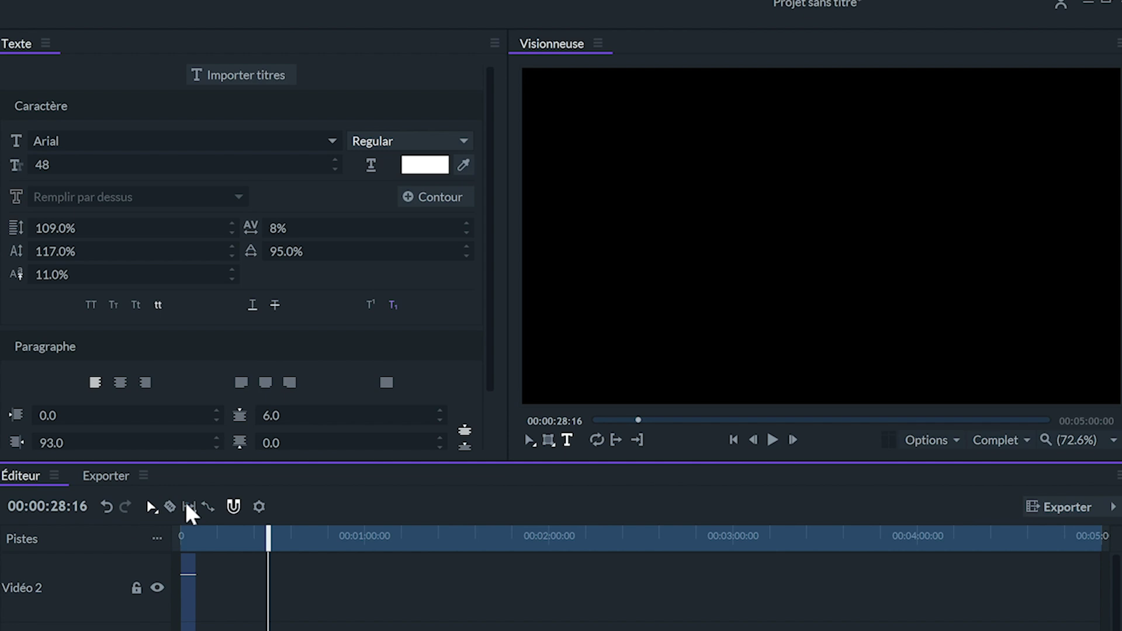
Browse the installed titles and import "Title 40" into the project media.
click(242, 81)
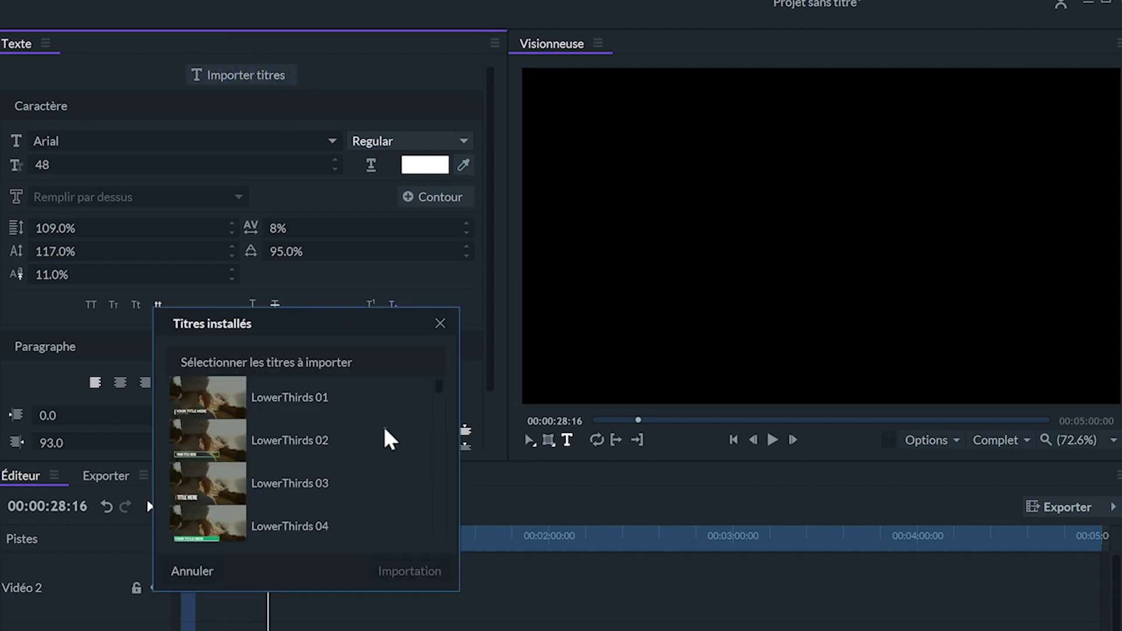
scroll(386, 439, down, 3)
scroll(394, 440, down, 20)
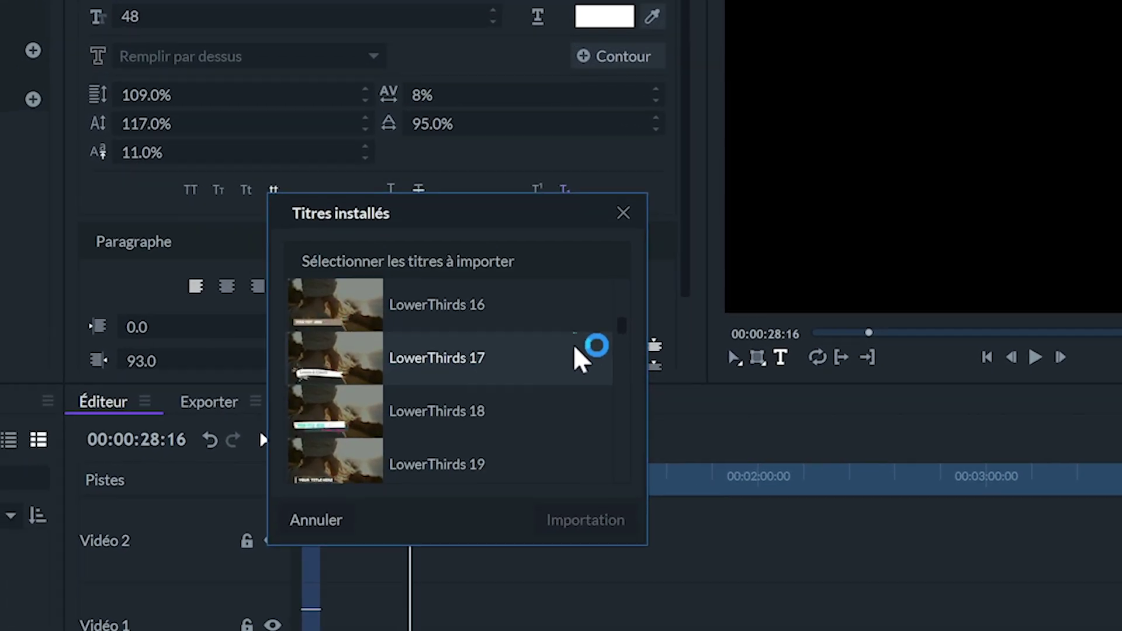
scroll(684, 322, down, 15)
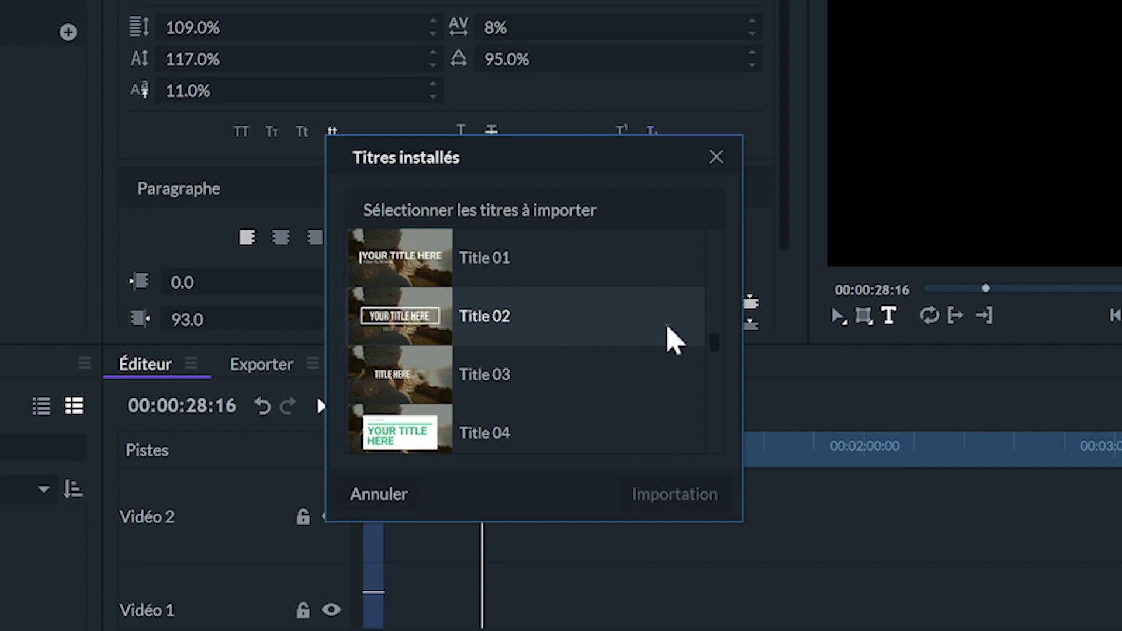
drag(715, 362, 707, 451)
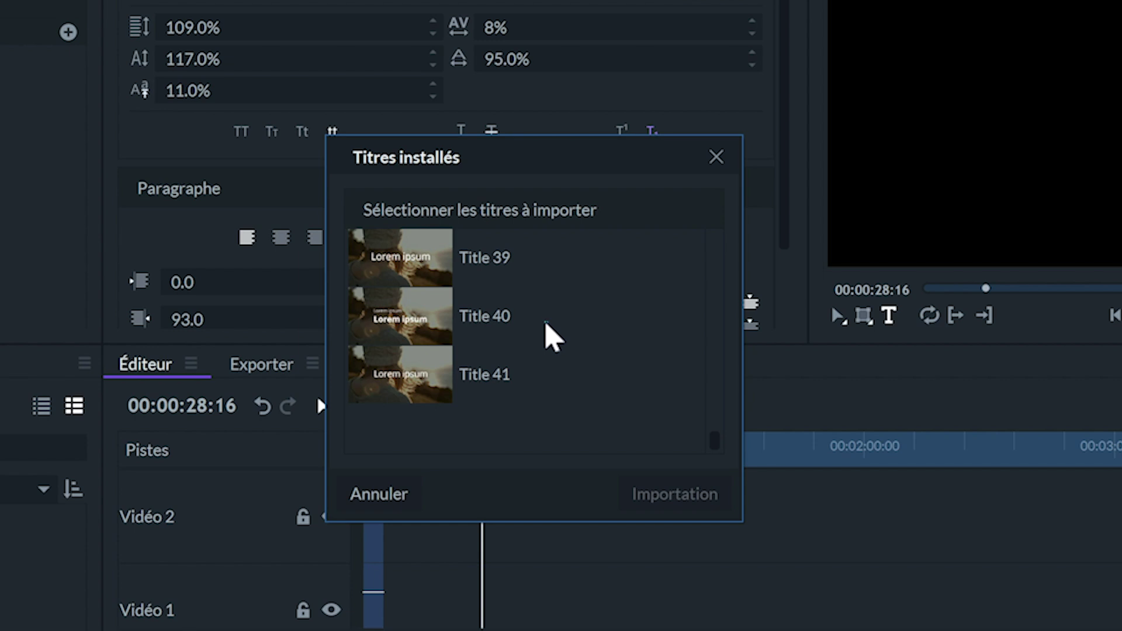
click(421, 322)
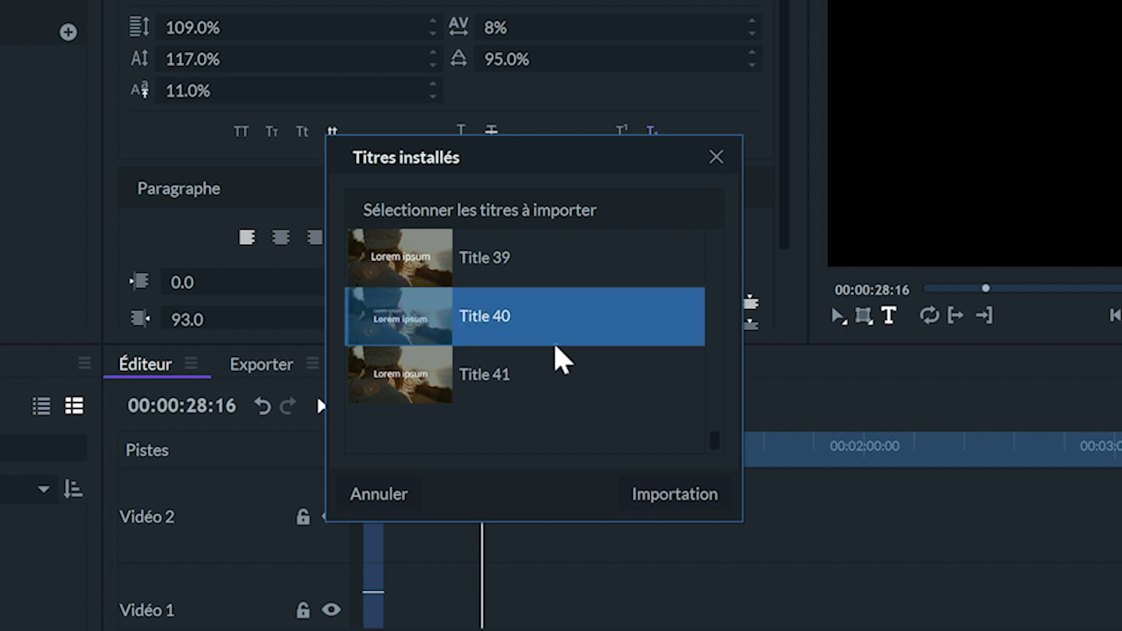
click(652, 506)
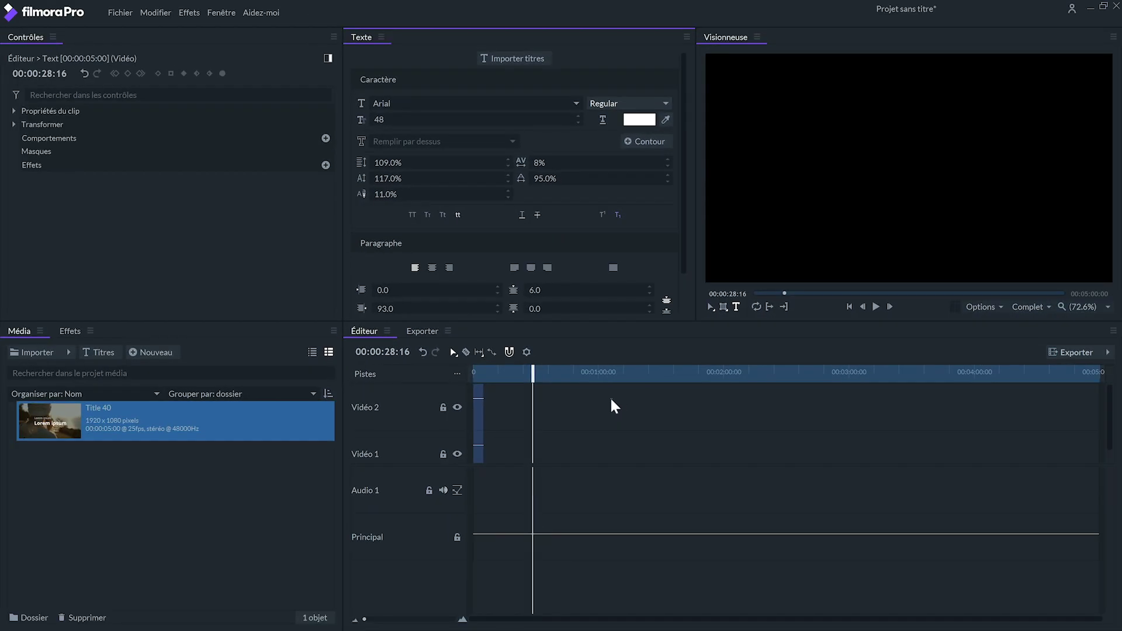
Place Title 40 on the Vidéo 1 track at 00:00:28:16 and play back its animation.
click(201, 433)
drag(207, 429, 530, 446)
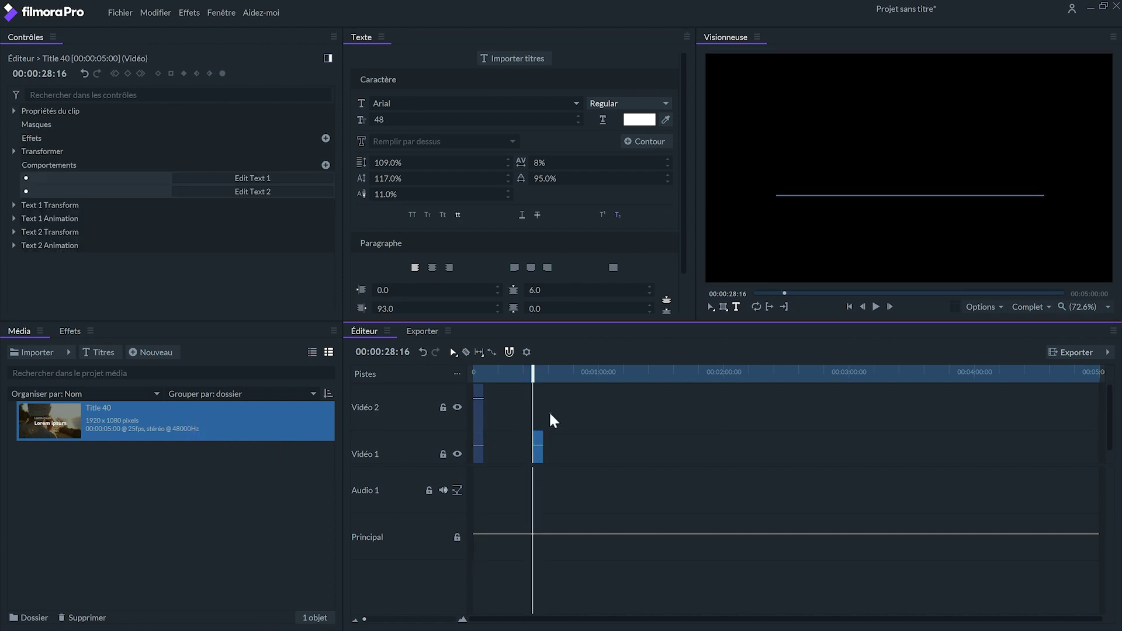
click(876, 307)
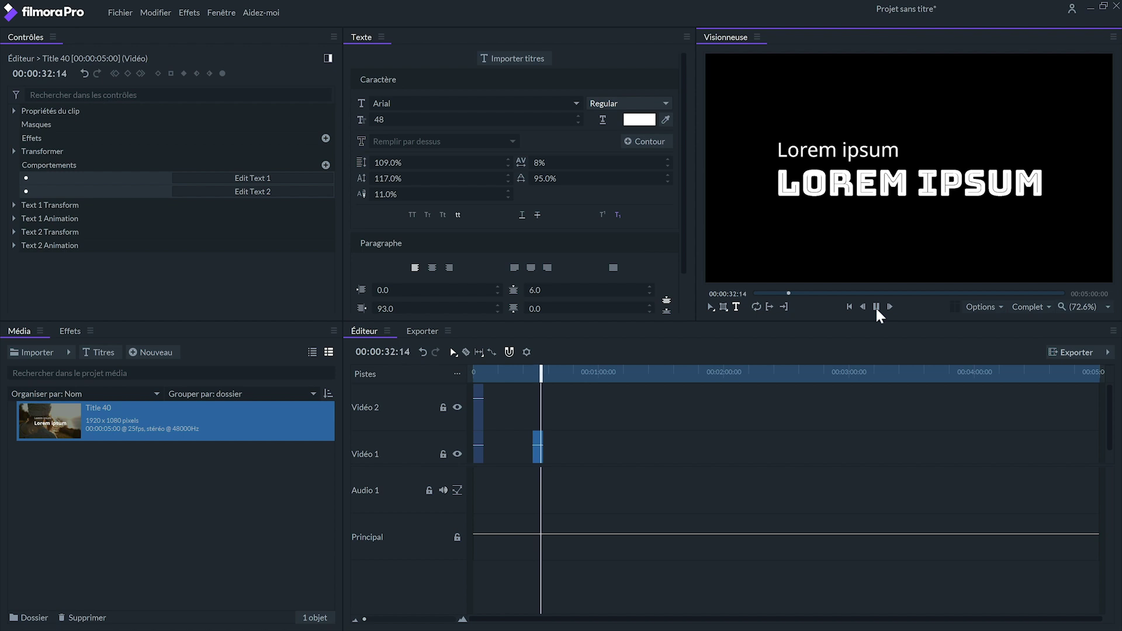
click(876, 306)
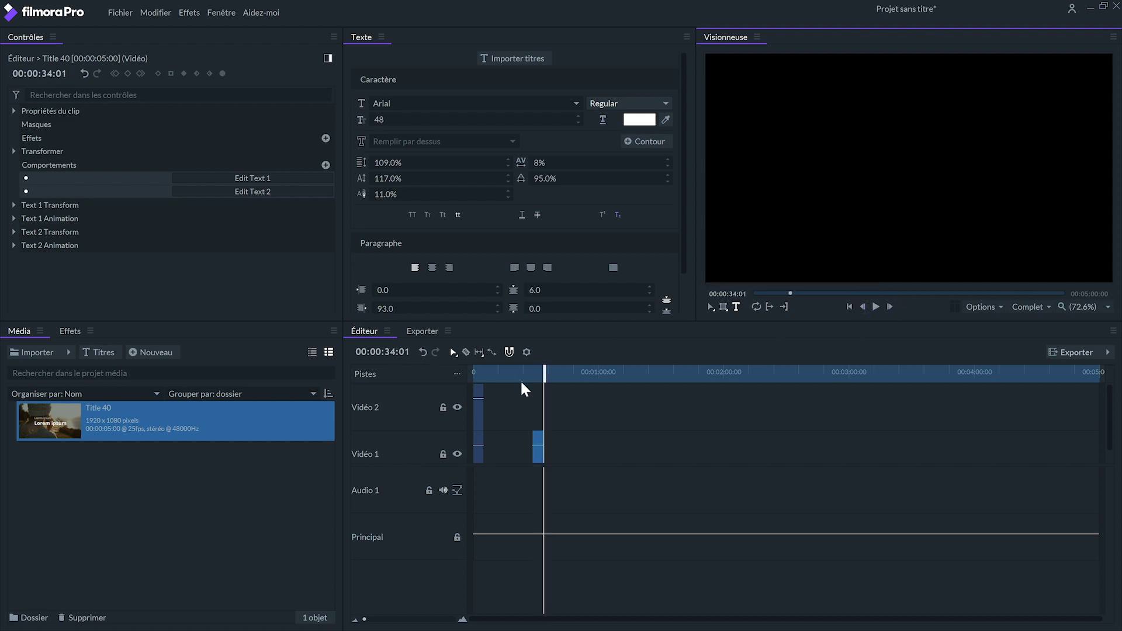
At 00:00:29:00, replace the title's upper text line with "FilmoraPro".
drag(535, 370, 525, 375)
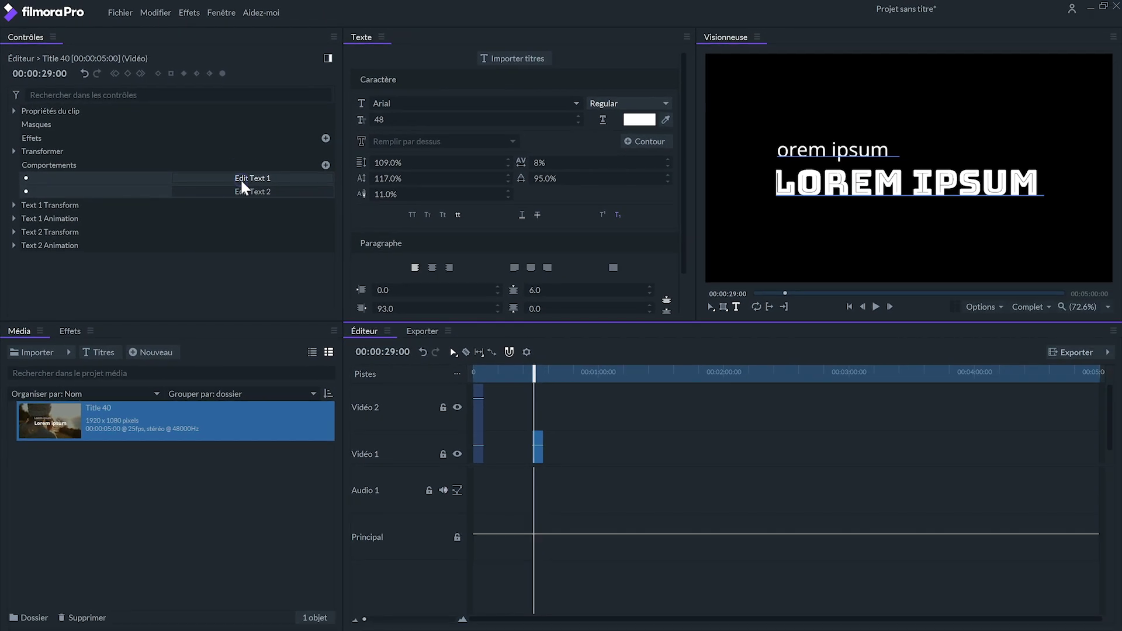
click(241, 183)
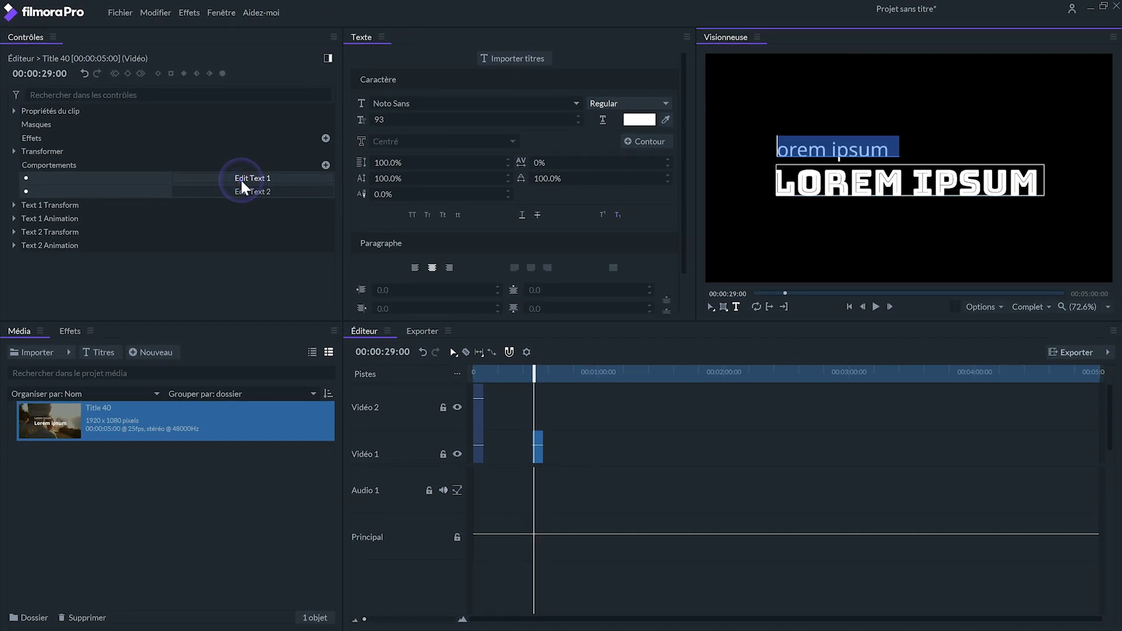
text(Film)
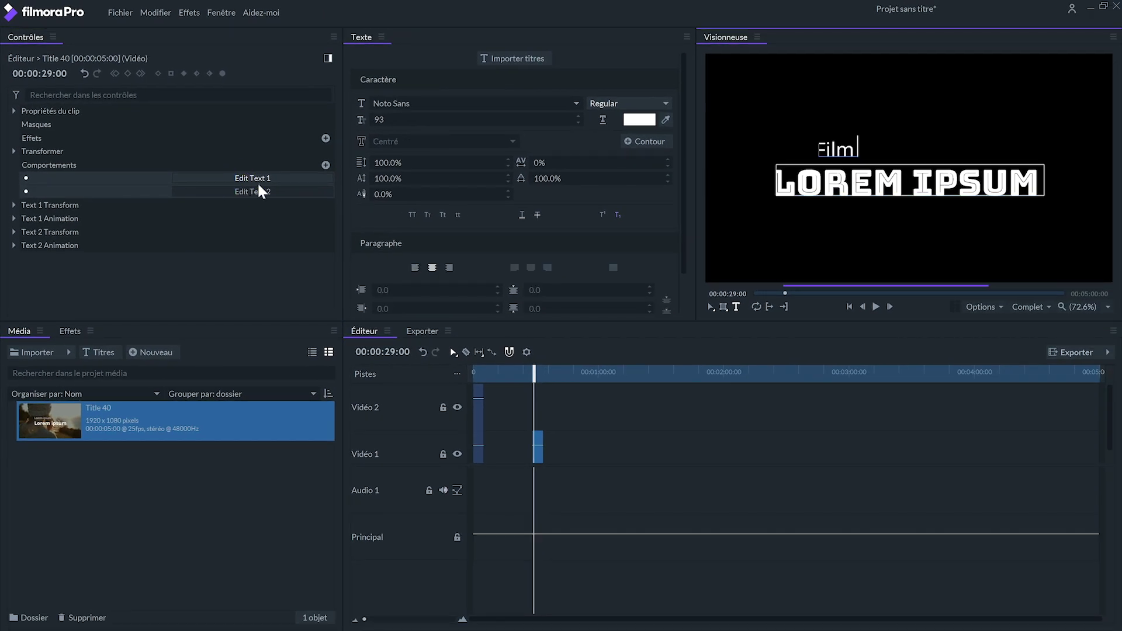
text(oraPR)
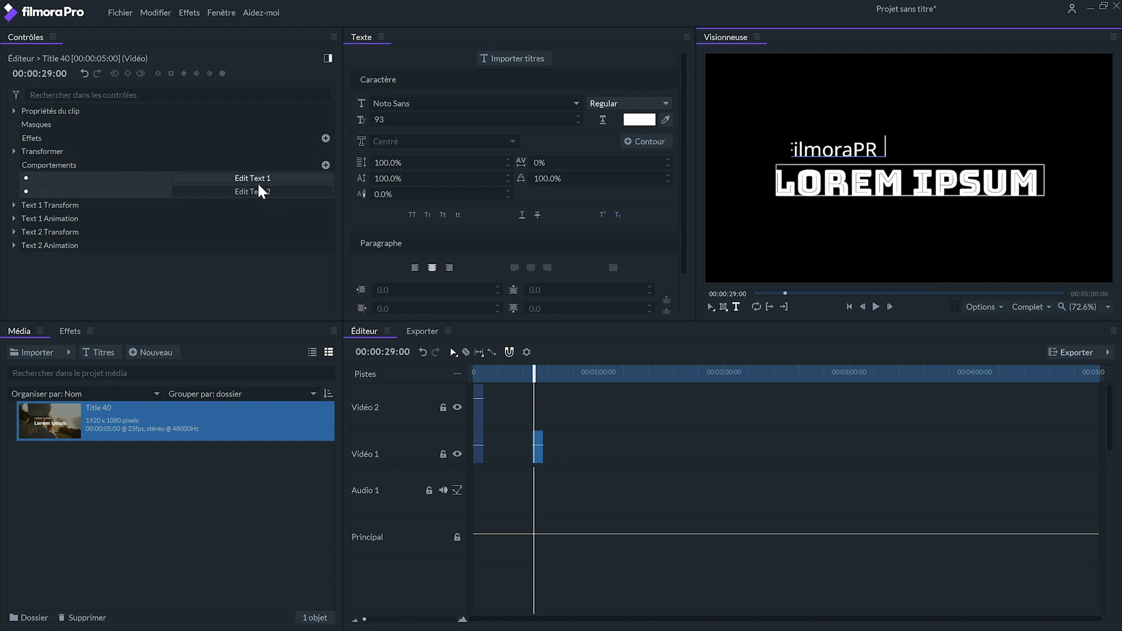
key(BackSpace)
text(rp)
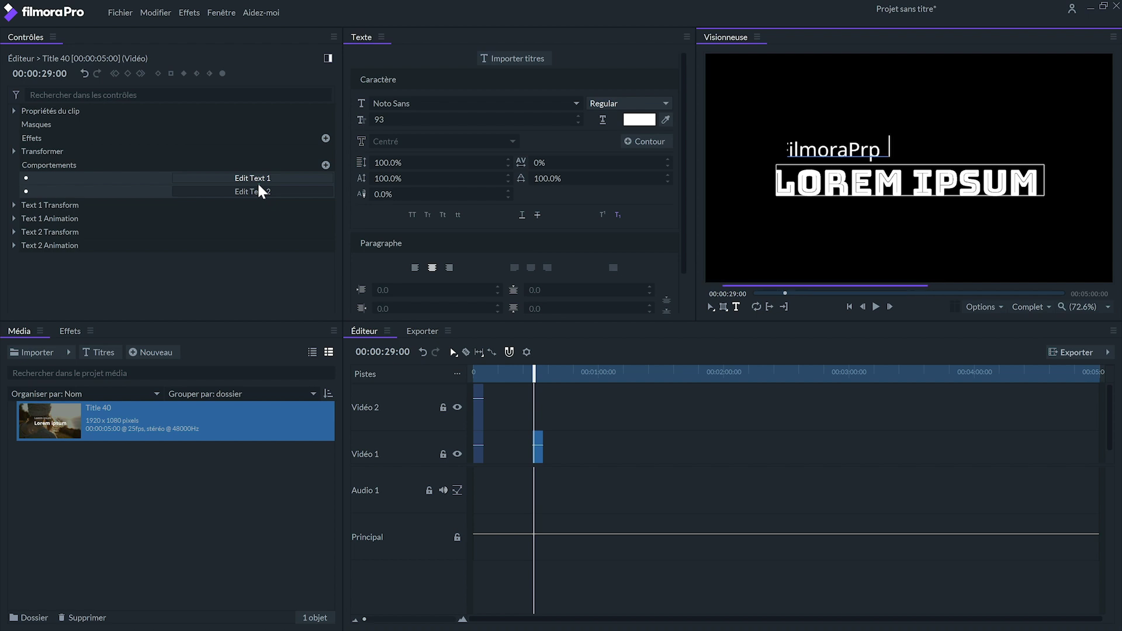
key(BackSpace)
text(o)
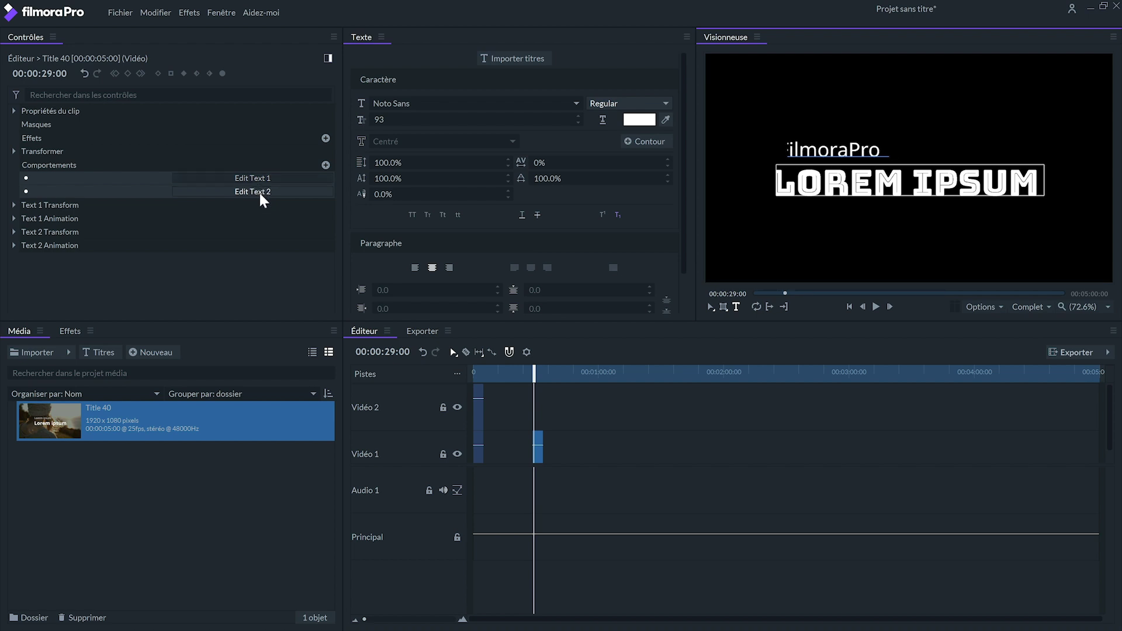
Replace the title's lower text line with "TITRE", preview the title, and try selecting each text line directly in the viewer.
click(258, 191)
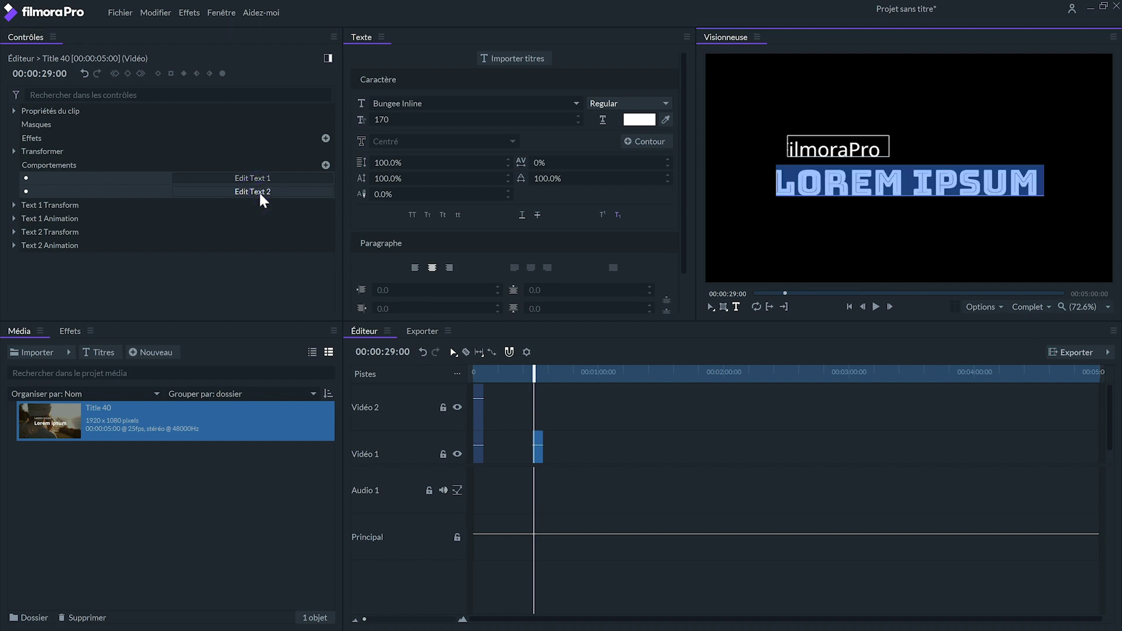
text(TITRE)
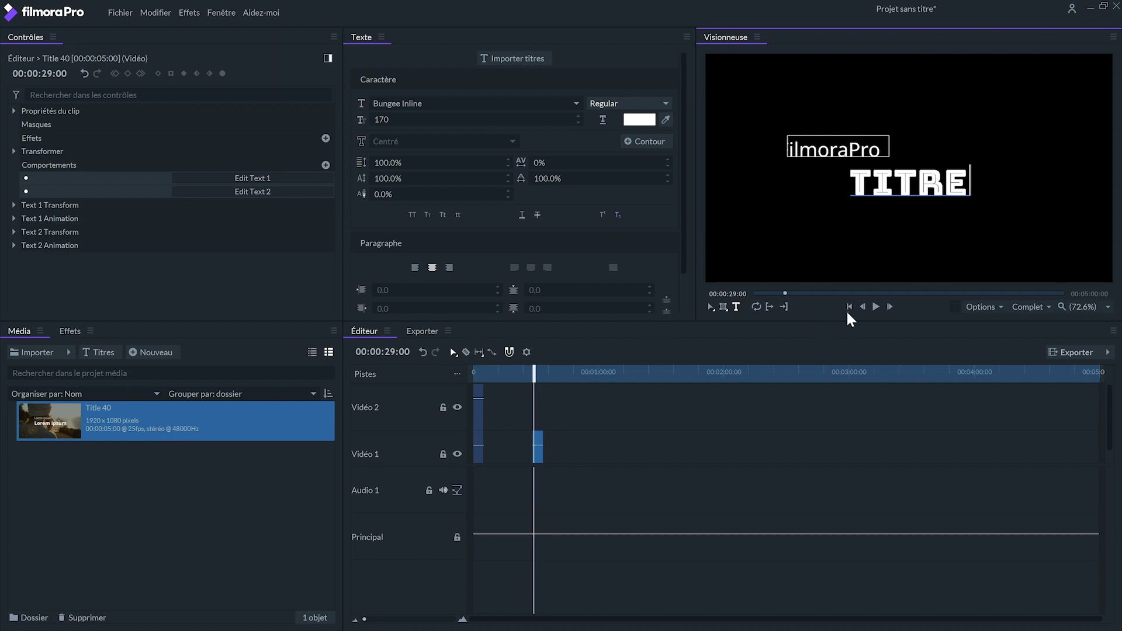
click(876, 307)
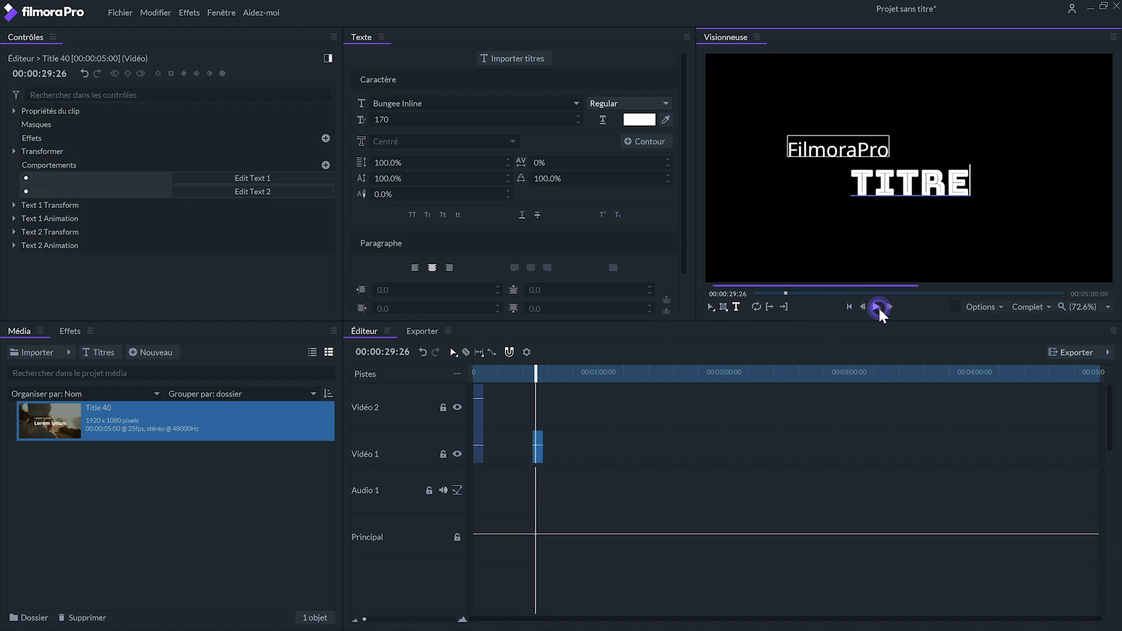
double_click(849, 150)
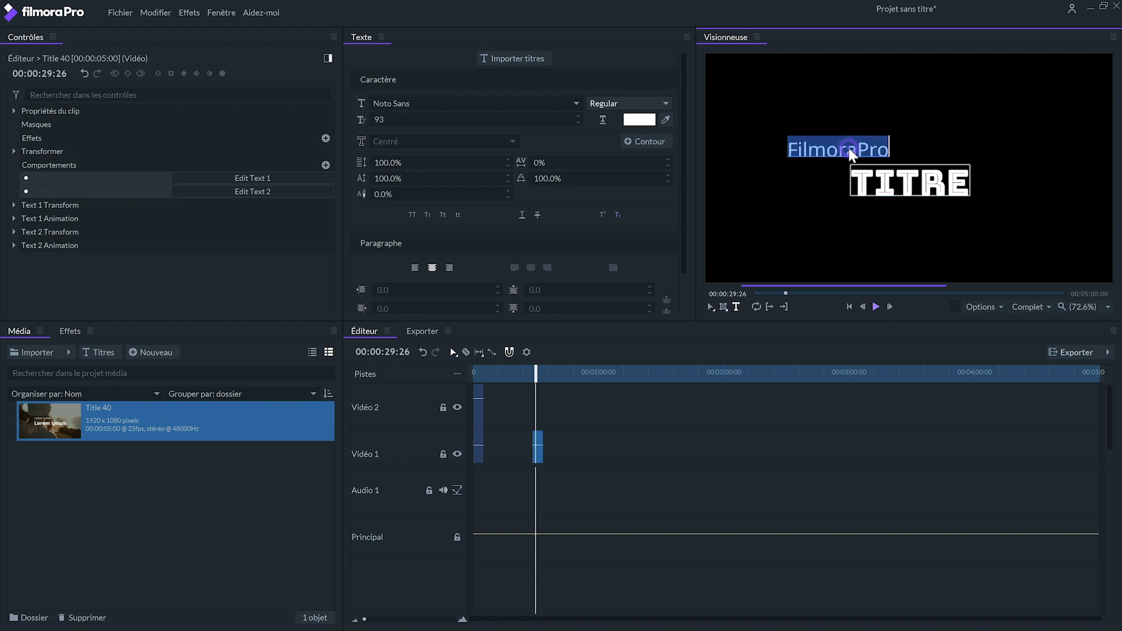
double_click(908, 188)
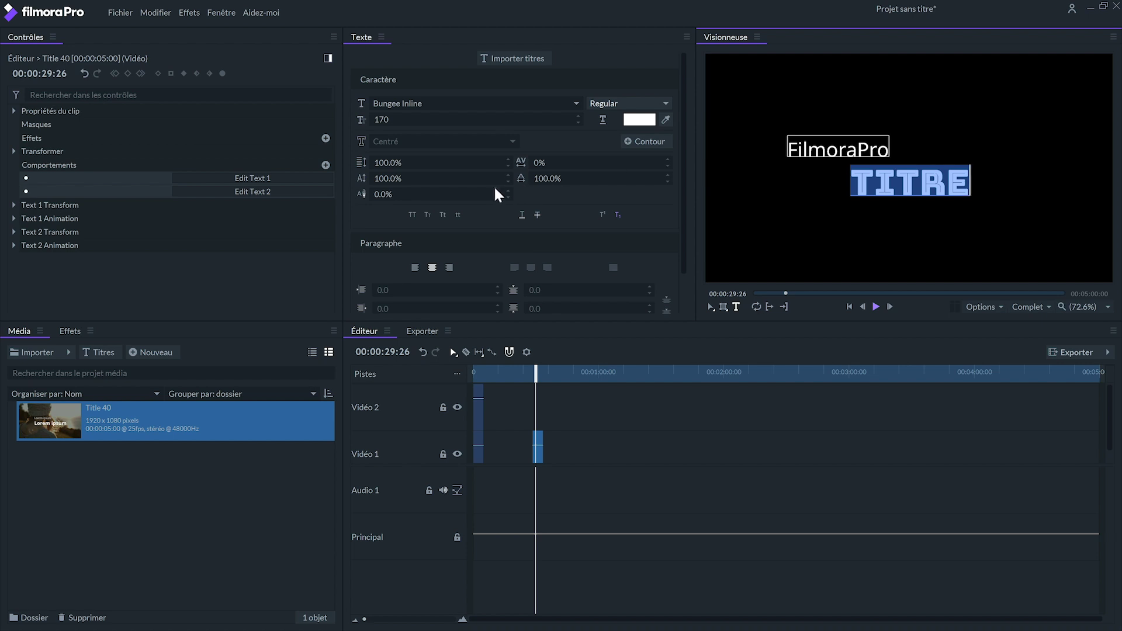
Set Text 1's horizontal position to -346.2 and opacity to 86%, trying a -16° rotation and resetting it in between.
click(14, 205)
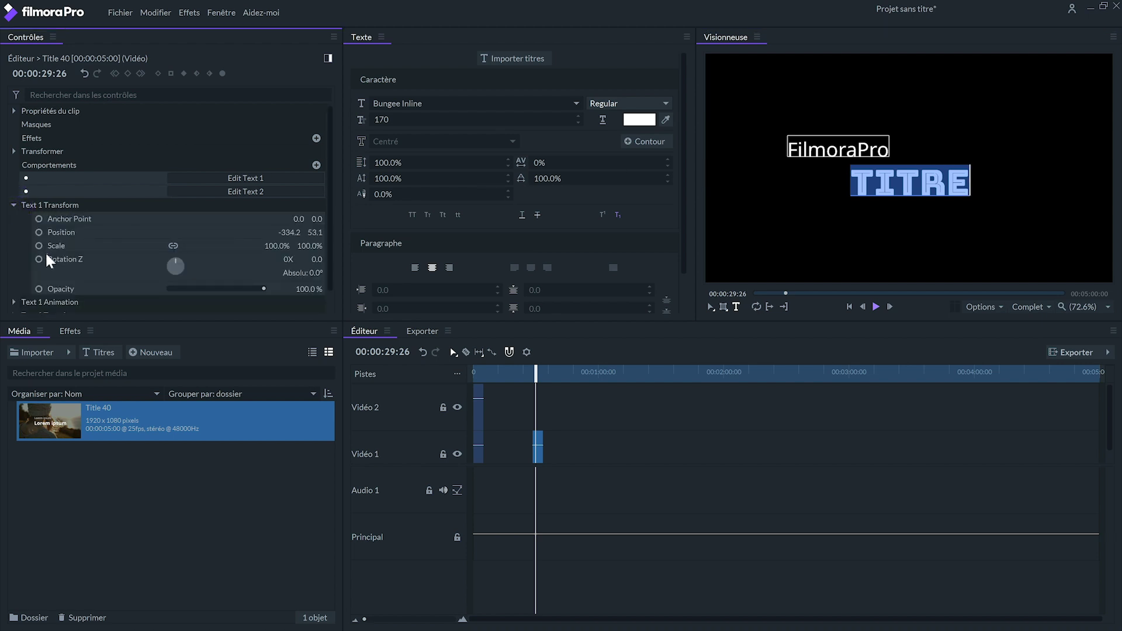
drag(288, 237, 278, 255)
drag(174, 260, 173, 258)
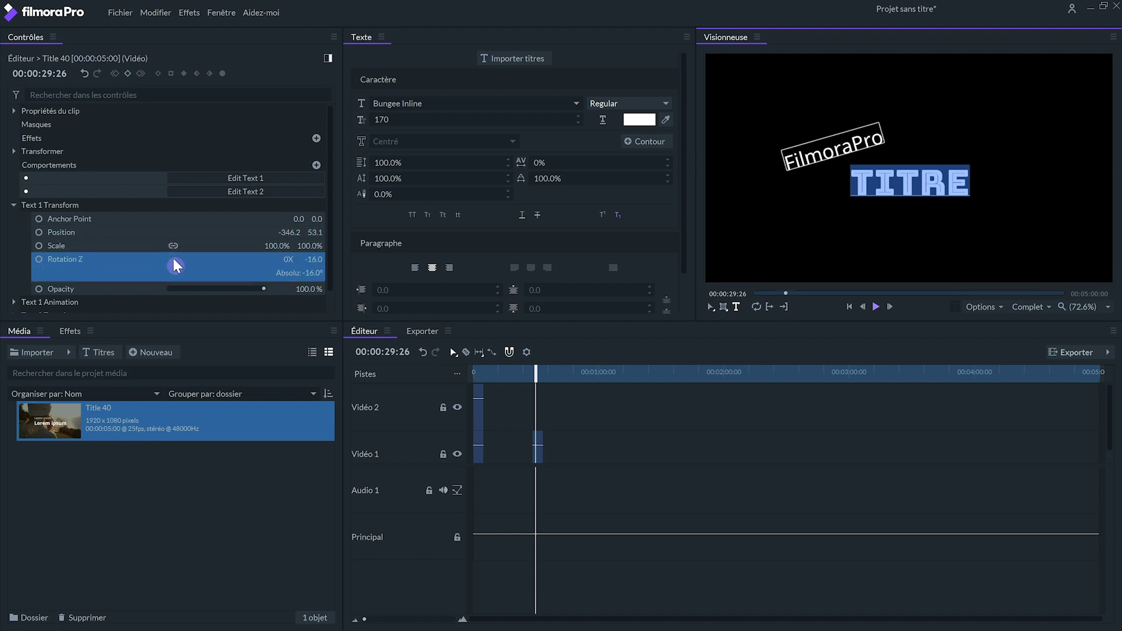
double_click(173, 260)
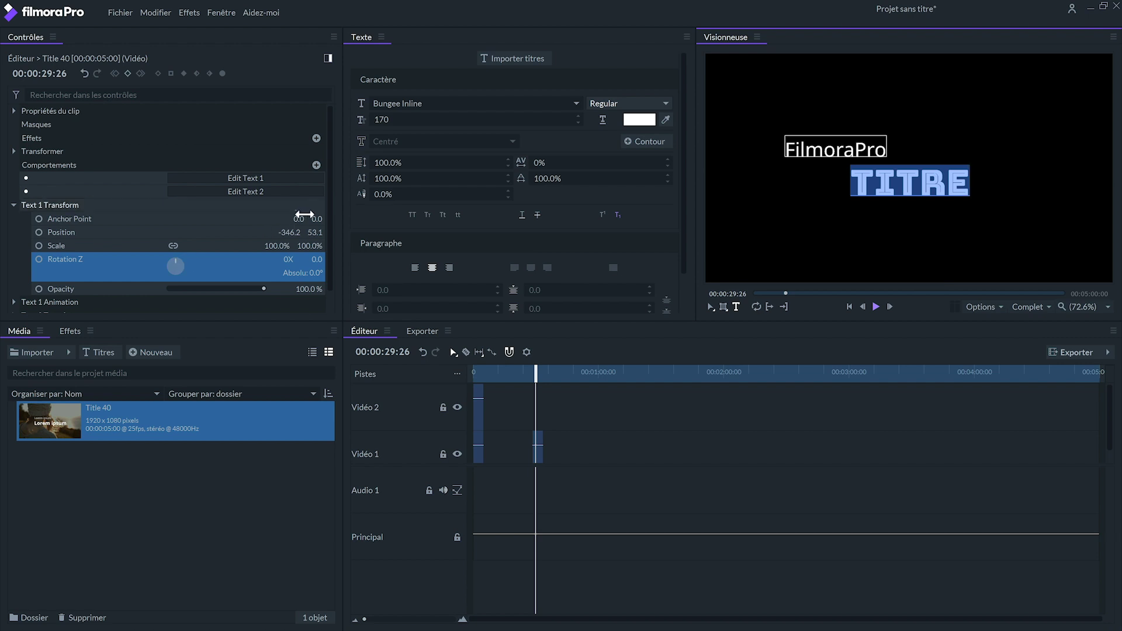
scroll(275, 298, down, 1)
mouse_move(264, 265)
mouse_down()
mouse_move(238, 262)
mouse_move(258, 264)
mouse_up()
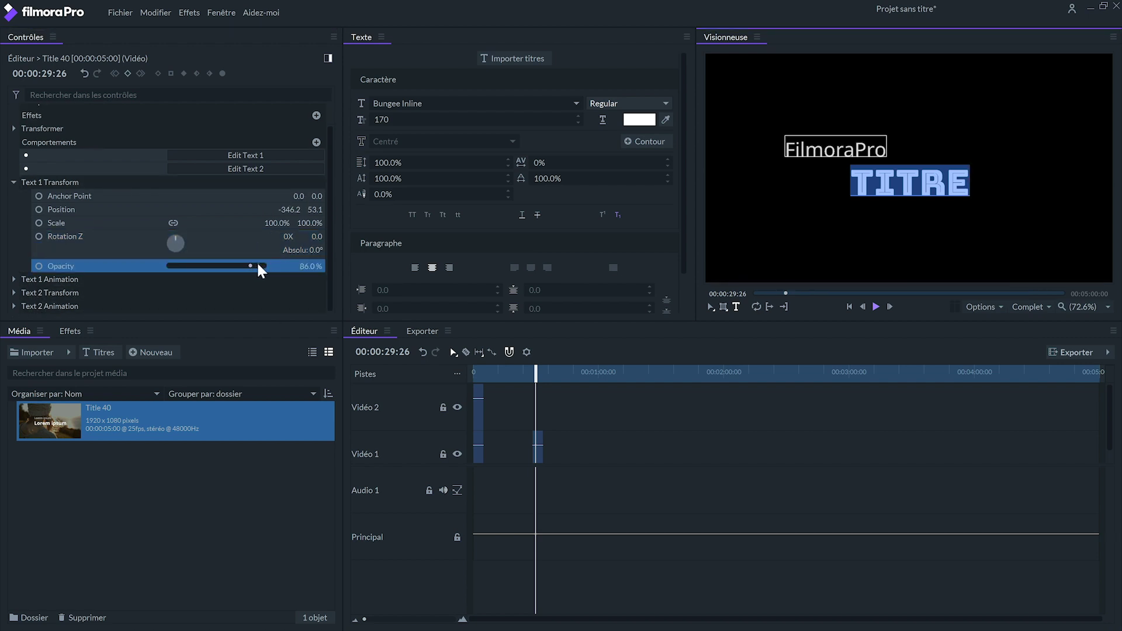
Try the Down Roll animation on Text 1, play it back, and set its Reveal Length to 23%.
click(12, 279)
scroll(266, 166, down, 2)
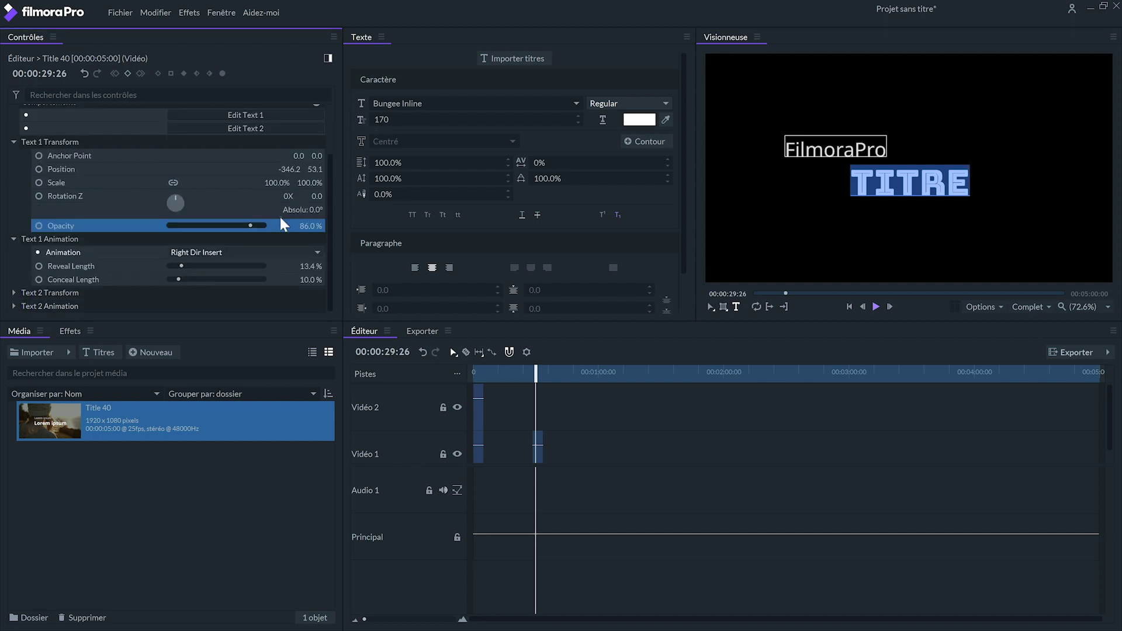
click(284, 252)
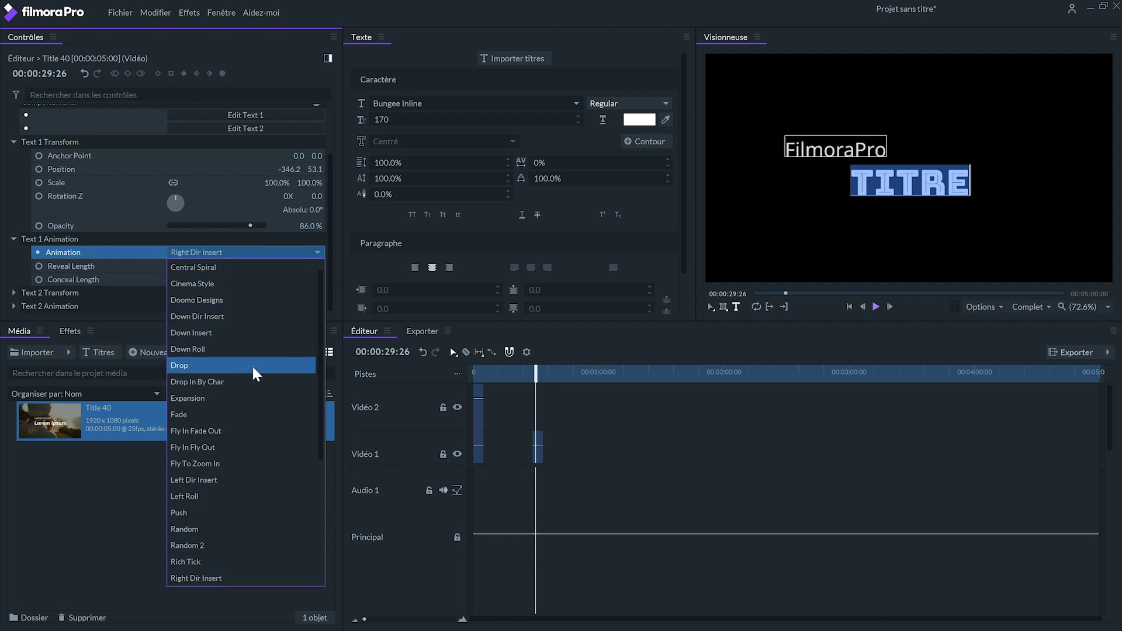
click(253, 350)
click(531, 363)
key(space)
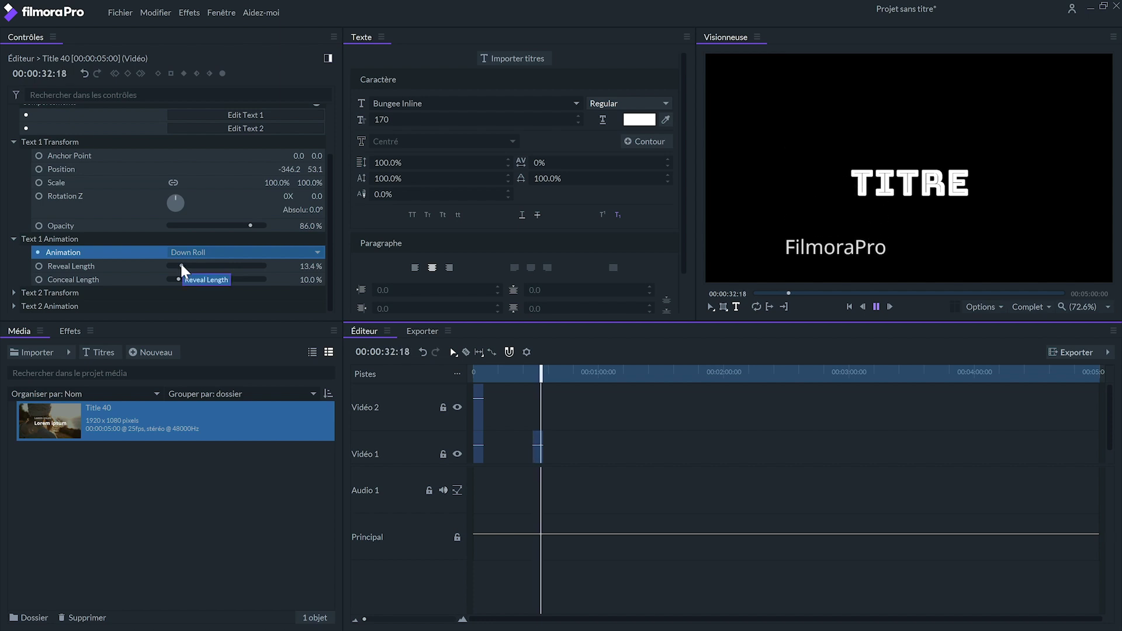
drag(180, 264, 205, 272)
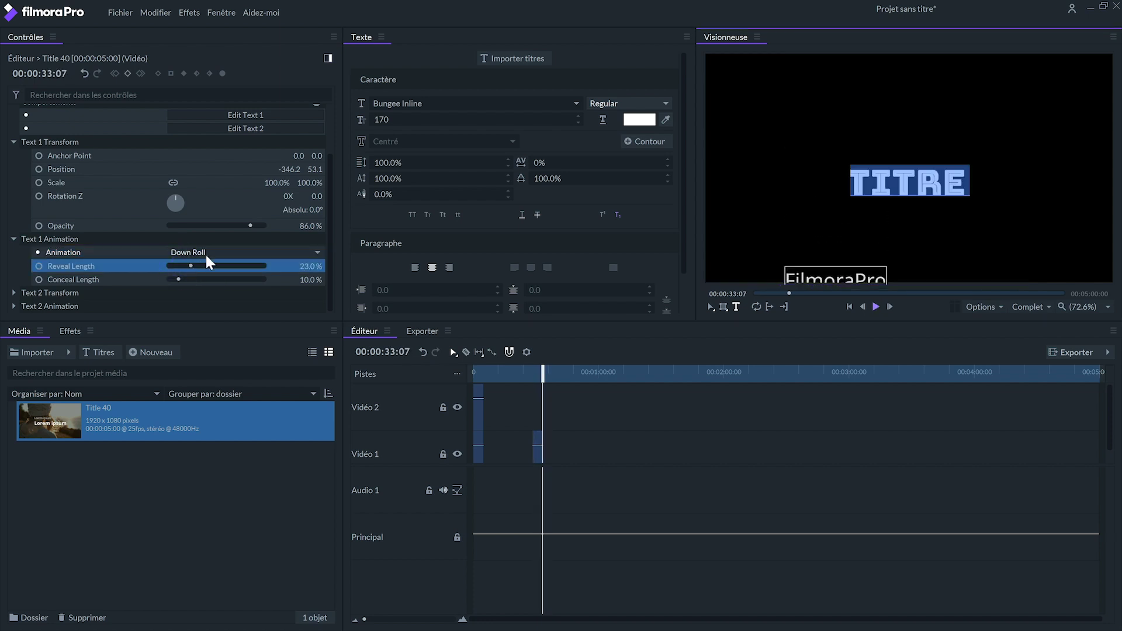
Change the Text 1 animation to Doomo Designs and play the title back from its beginning.
click(204, 253)
click(213, 295)
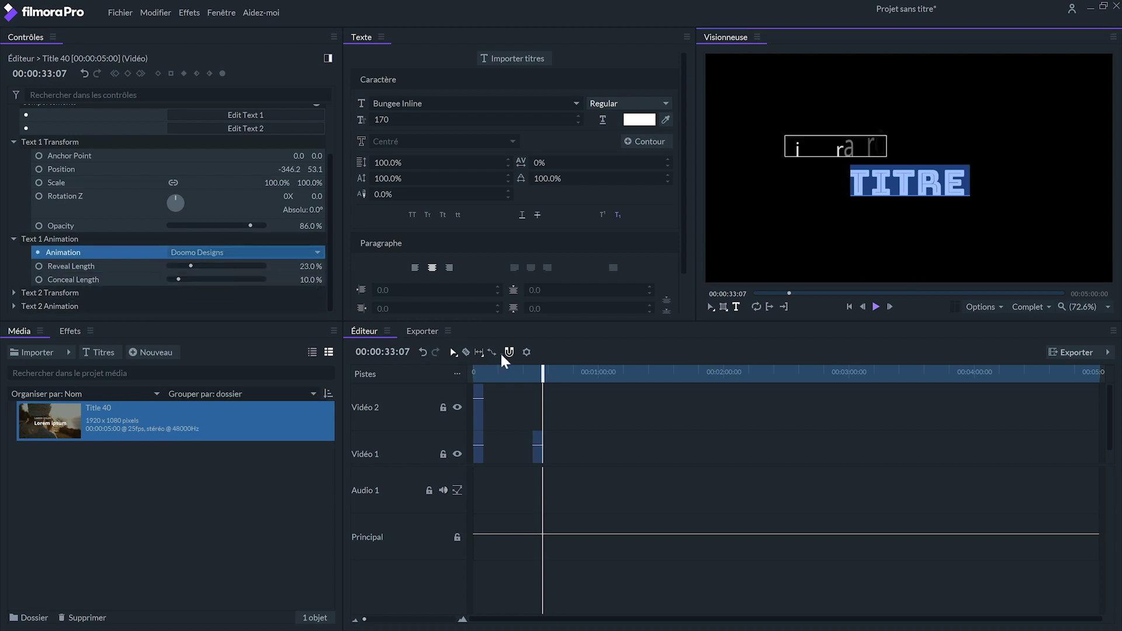
drag(532, 369, 522, 369)
click(872, 308)
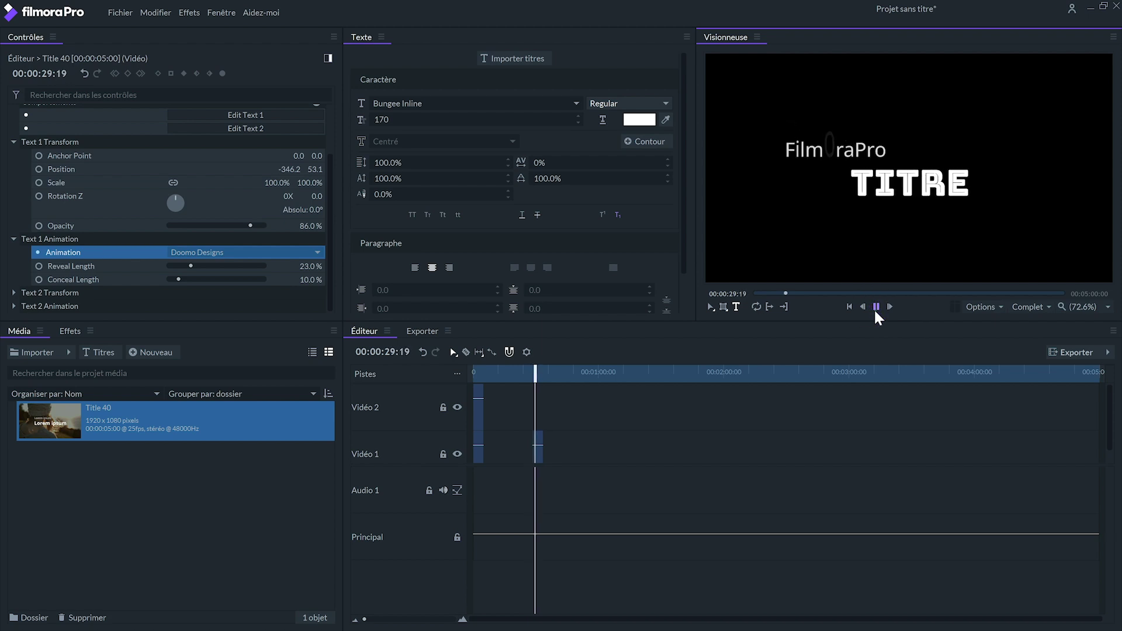
click(876, 307)
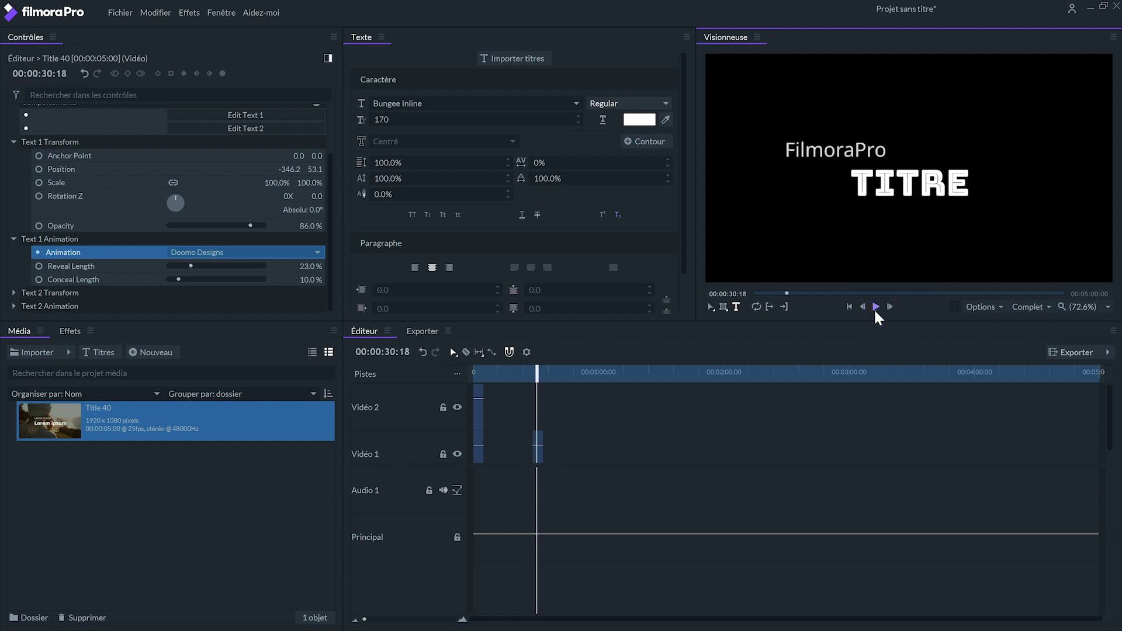
Set Text 1's Reveal Length to 13% and Conceal Length to 70%, keeping Doomo Designs, and play back the animation.
click(241, 253)
scroll(235, 383, down, 5)
scroll(238, 393, up, 5)
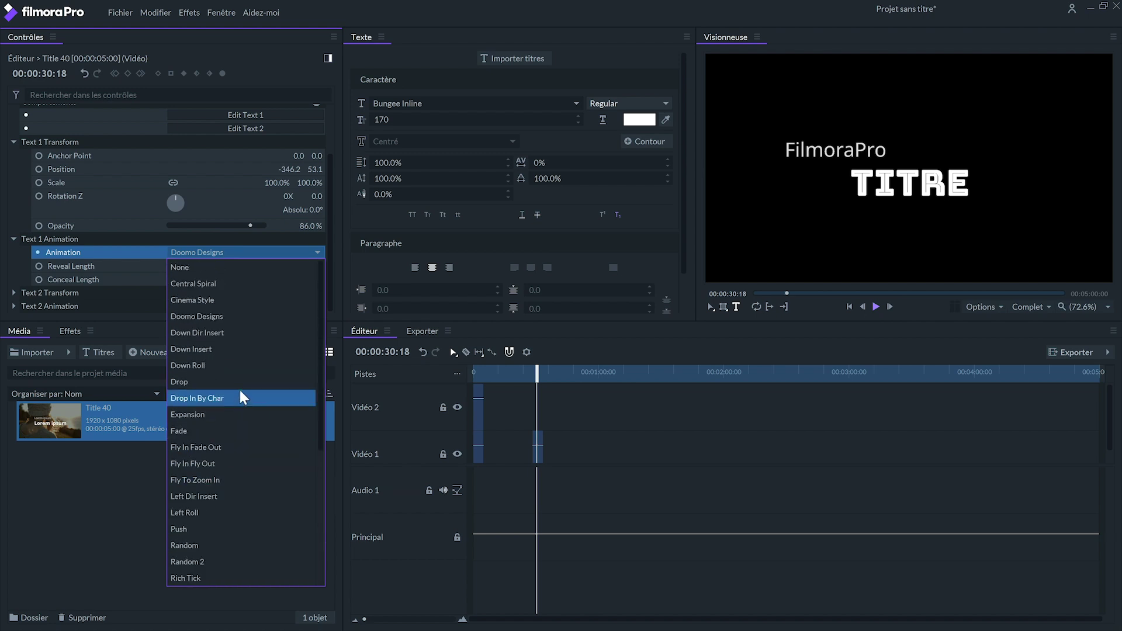
click(120, 279)
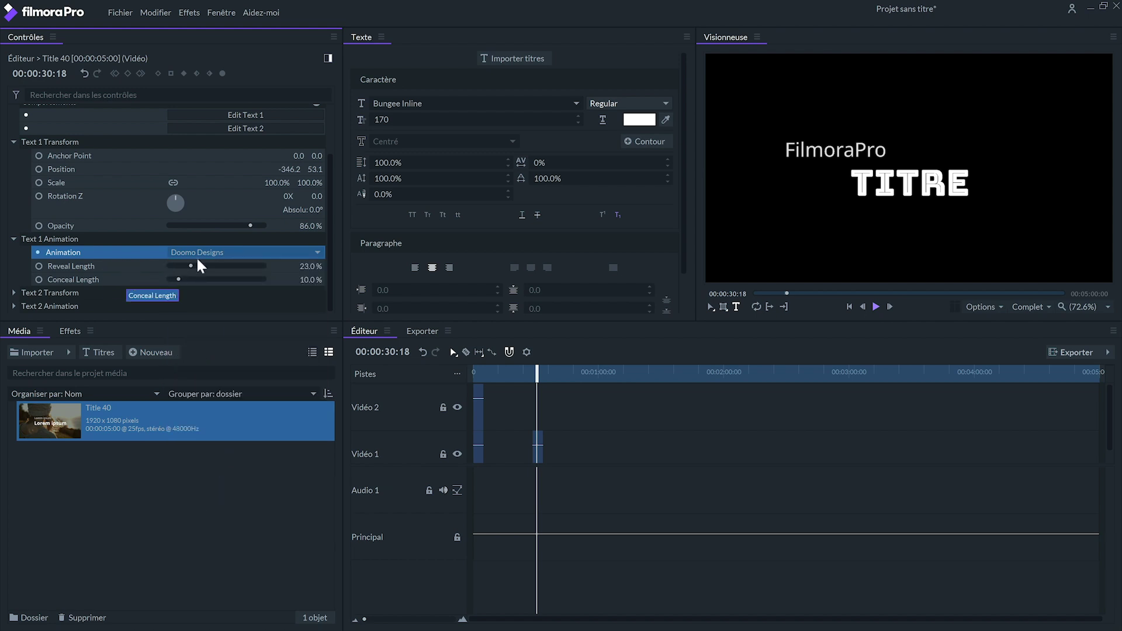
drag(191, 266, 235, 280)
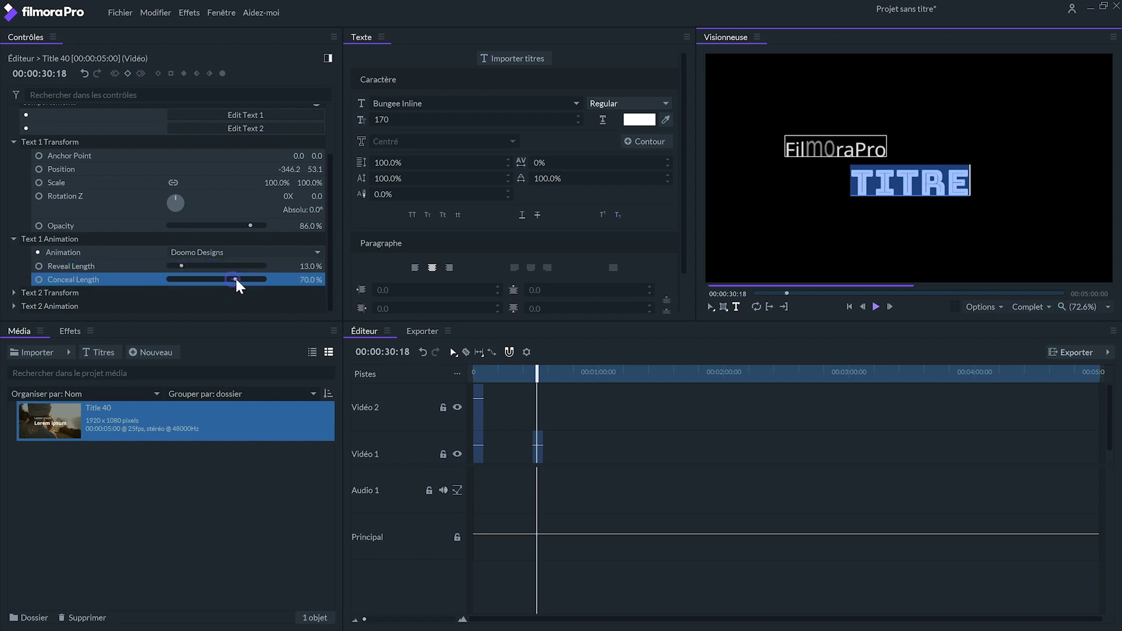
click(877, 308)
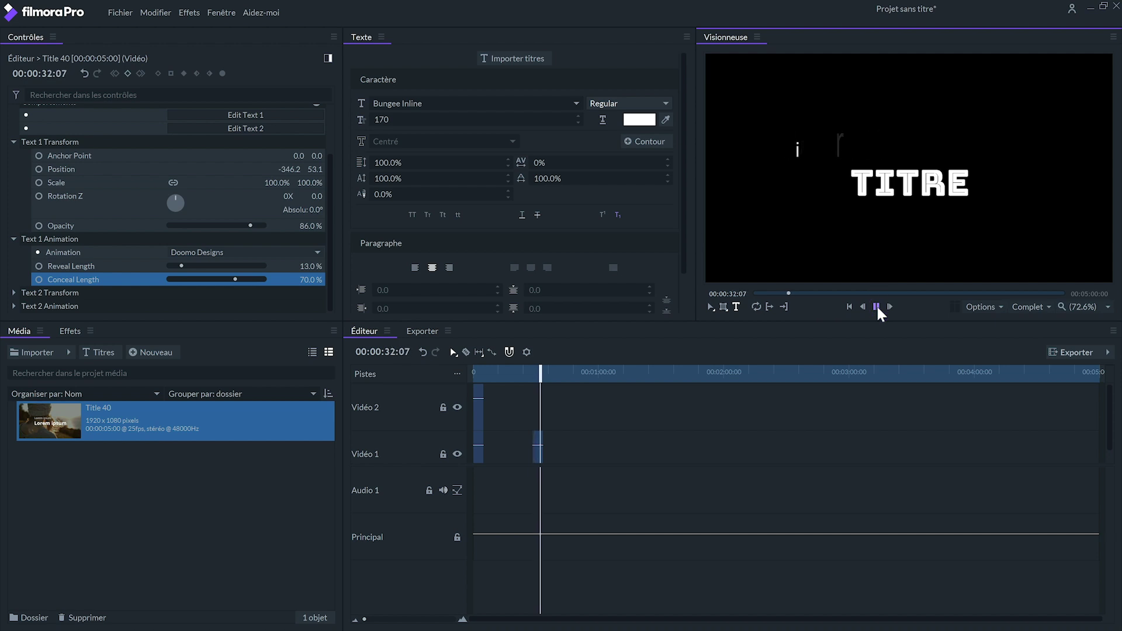